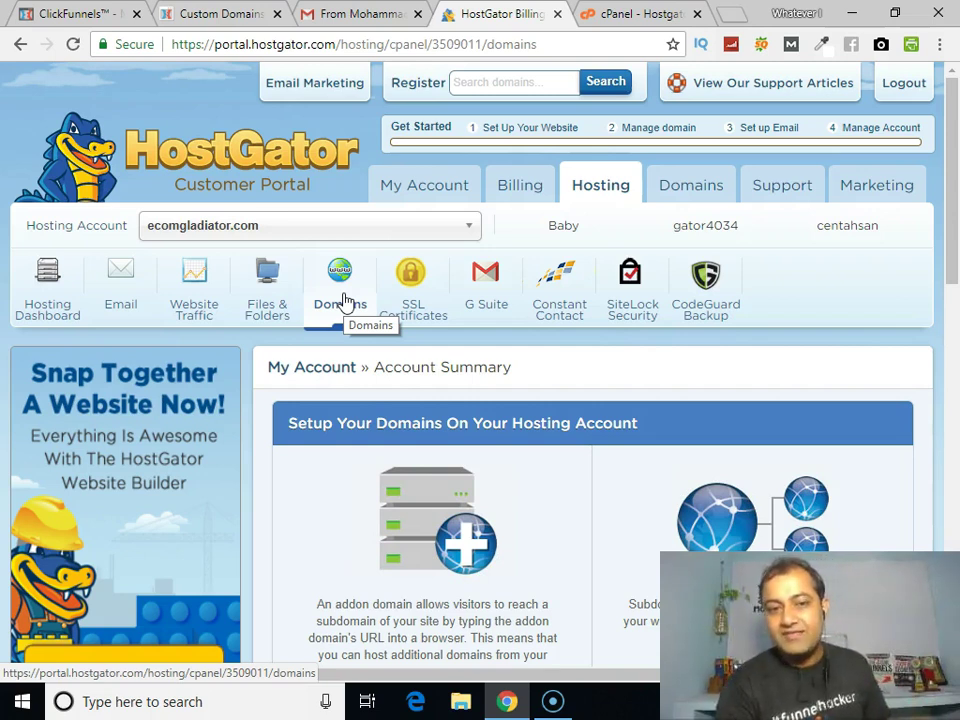
Step: Open the subdomain management page in cPanel from the Domains section of the ecomgladiator.com hosting account
{"action": "left_click", "coordinate": [343, 300]}
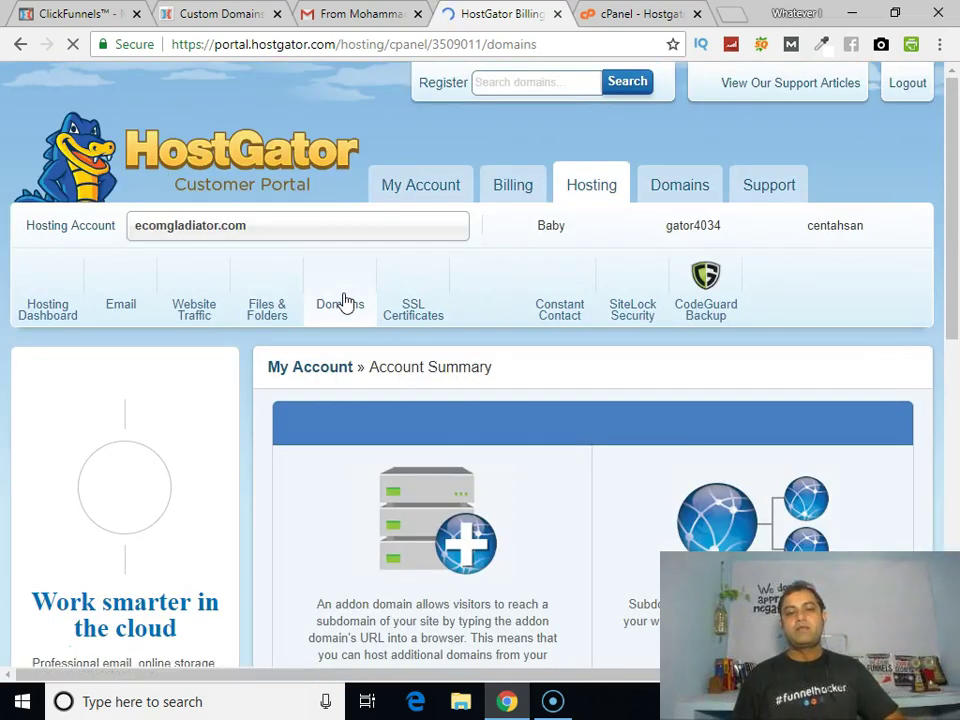
{"action": "scroll", "coordinate": [456, 336], "scroll_direction": "down", "scroll_amount": 5}
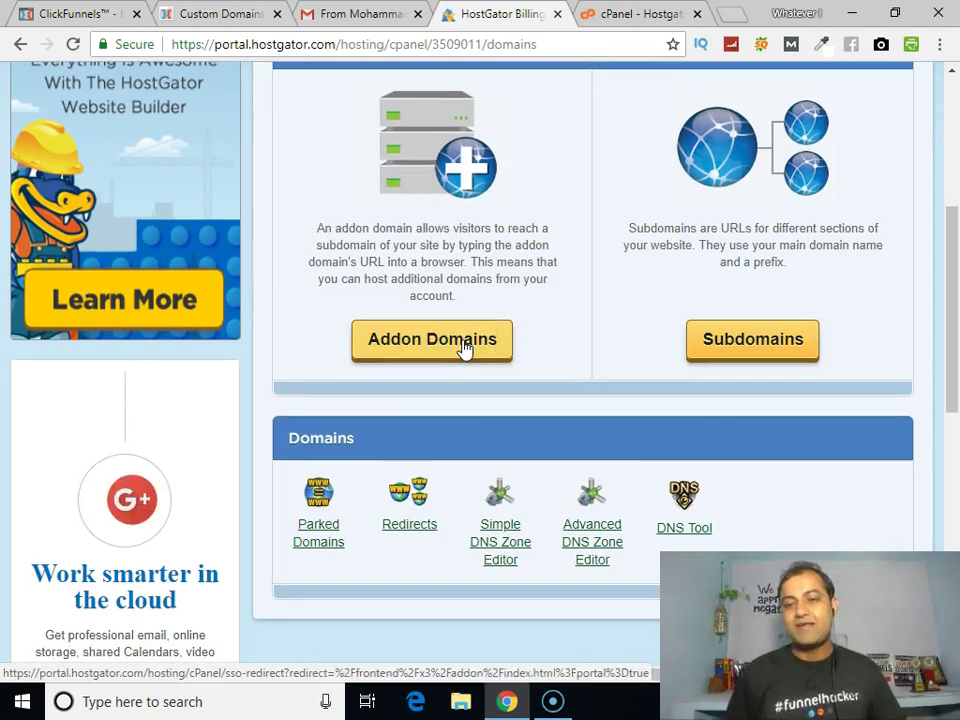
{"action": "left_click", "coordinate": [738, 343]}
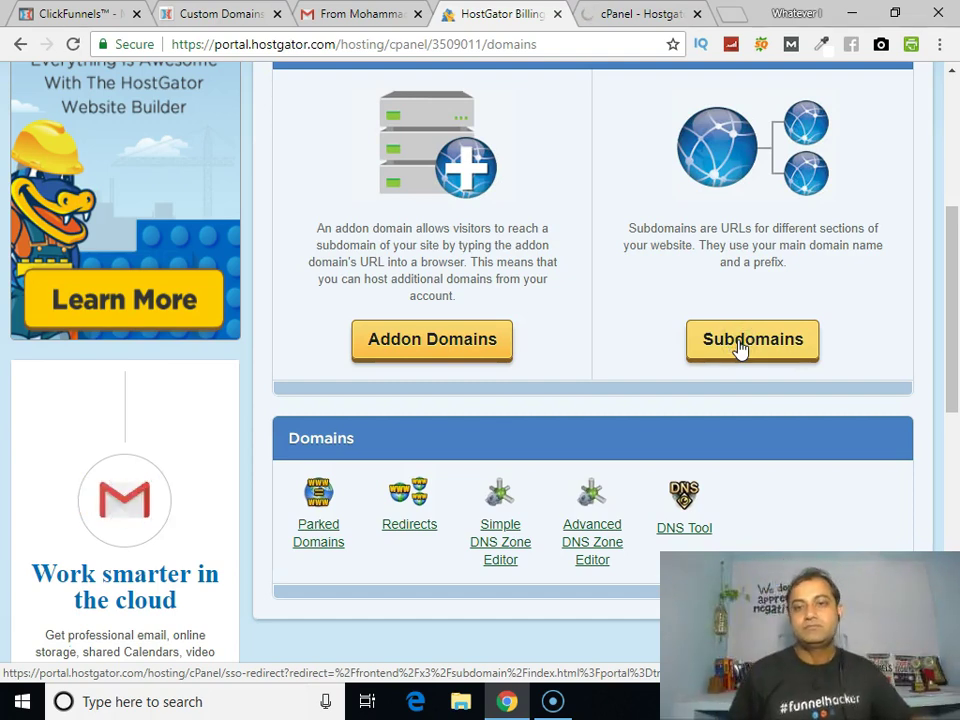
{"action": "left_click", "coordinate": [638, 16]}
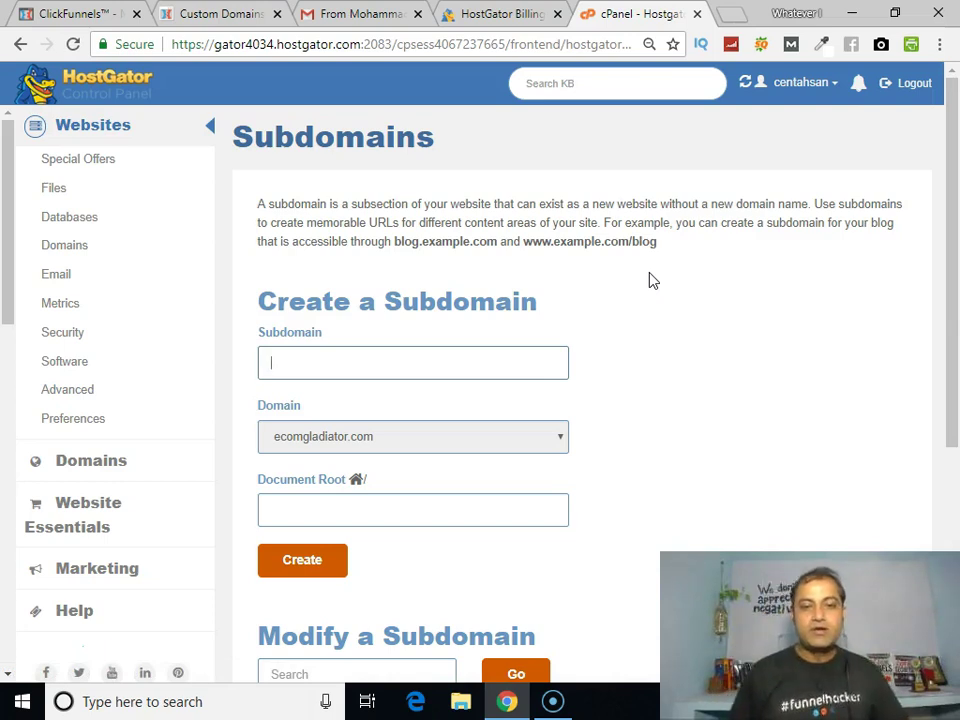
Step: Create the subdomain 30dayschallange under ecomgladiator.com with the document root 30dayschallange.ecomgladiator.com
{"action": "left_click", "coordinate": [656, 297]}
{"action": "scroll", "coordinate": [656, 297], "scroll_direction": "down", "scroll_amount": 2}
{"action": "left_click", "coordinate": [437, 268]}
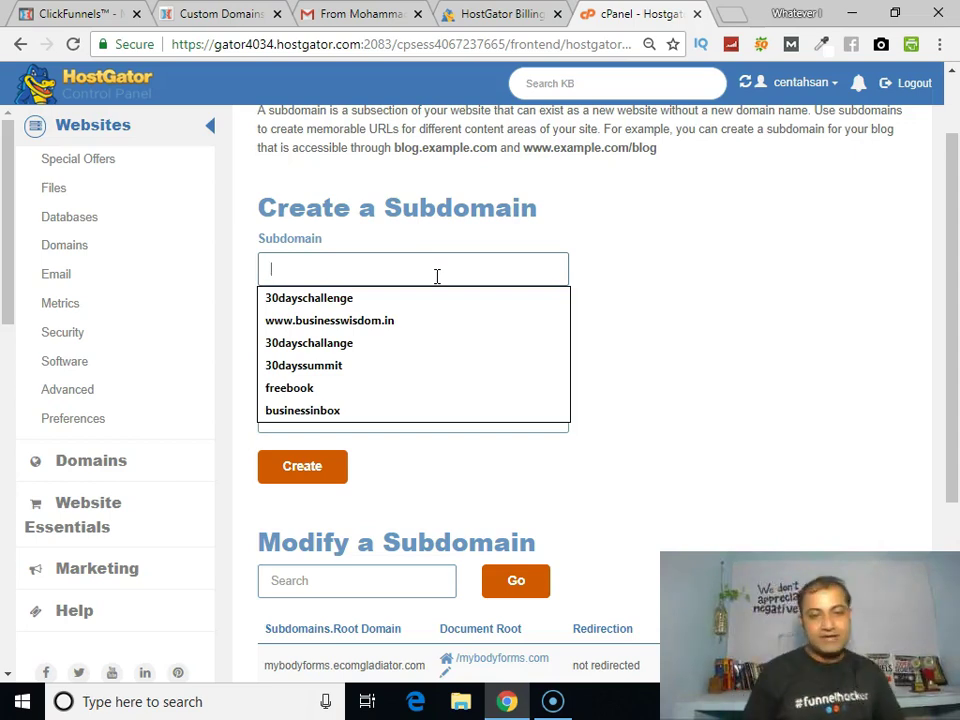
{"action": "left_click", "coordinate": [441, 256]}
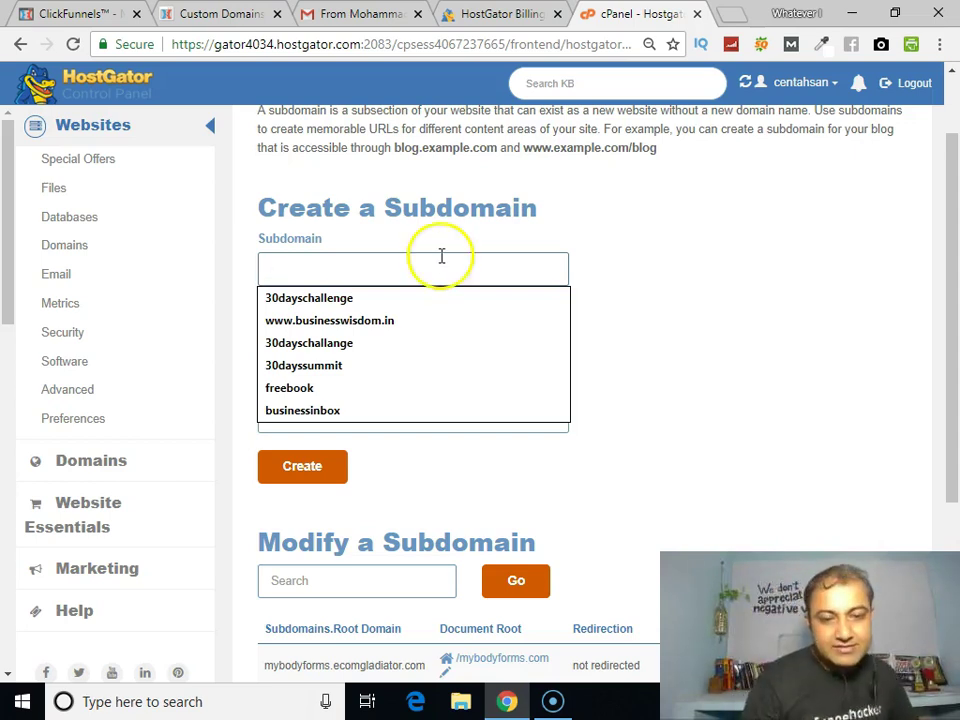
{"action": "left_click", "coordinate": [333, 348]}
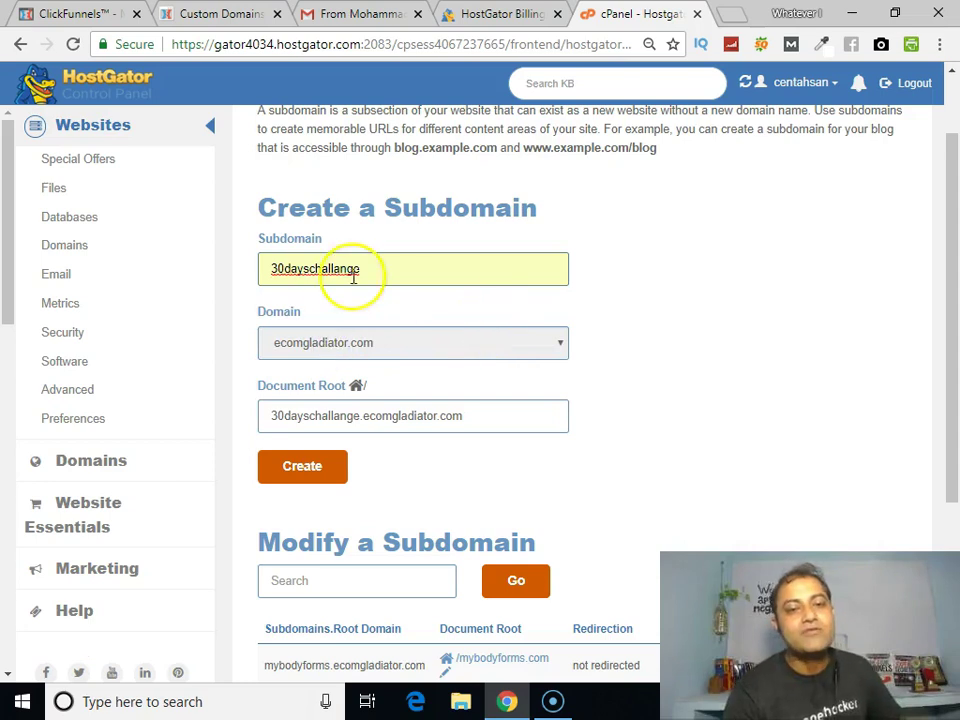
{"action": "left_click_drag", "start_coordinate": [356, 268], "coordinate": [270, 268]}
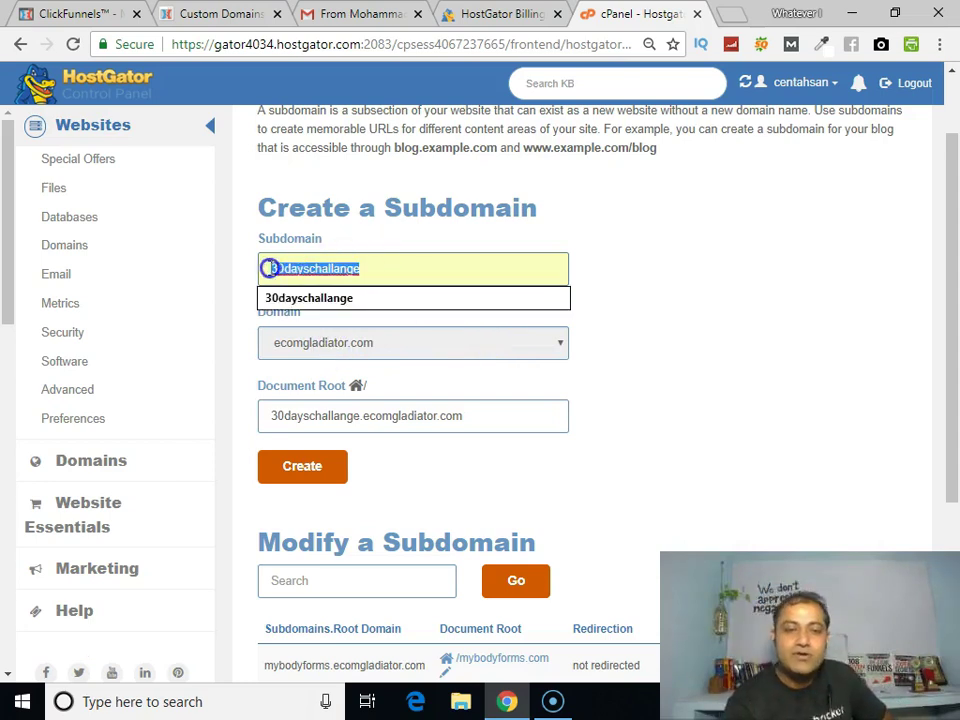
{"action": "left_click", "coordinate": [654, 291]}
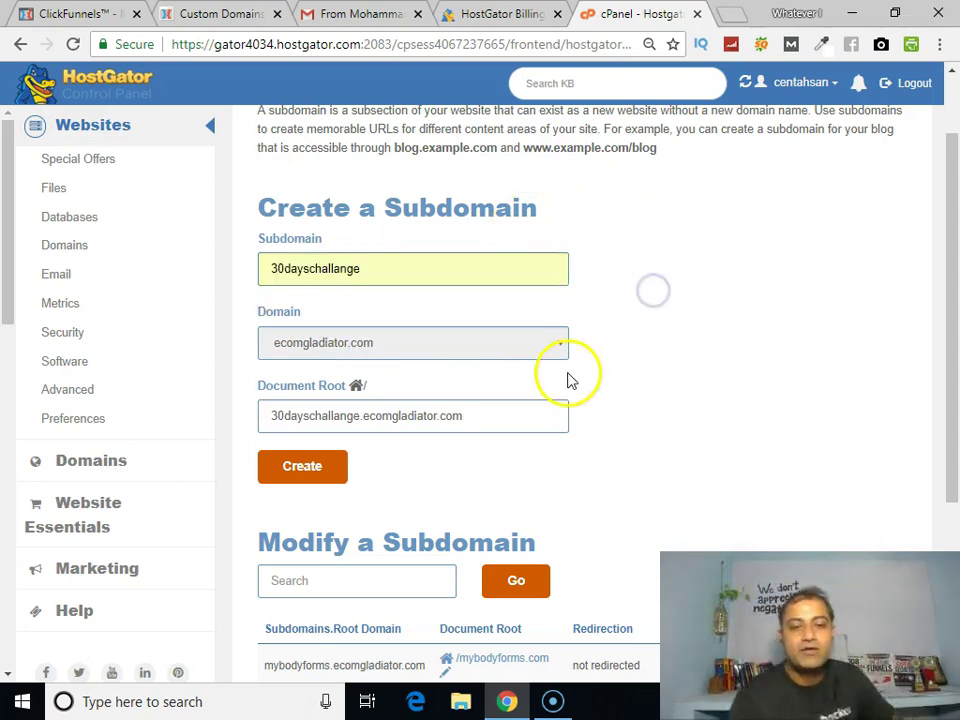
{"action": "scroll", "coordinate": [668, 375], "scroll_direction": "down", "scroll_amount": 1}
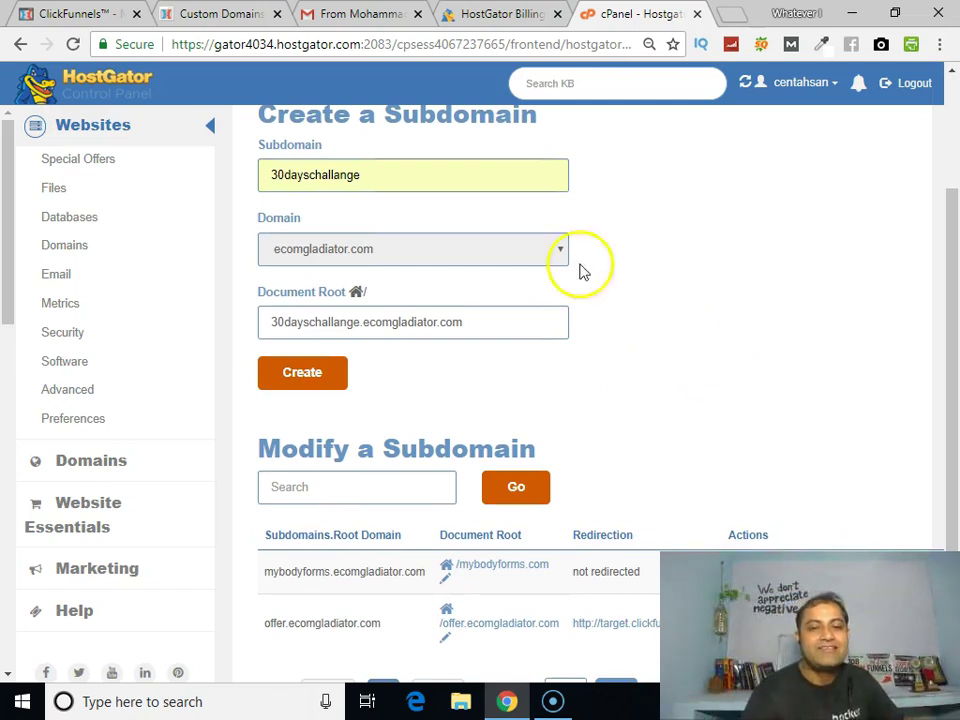
{"action": "left_click_drag", "start_coordinate": [262, 322], "coordinate": [508, 322]}
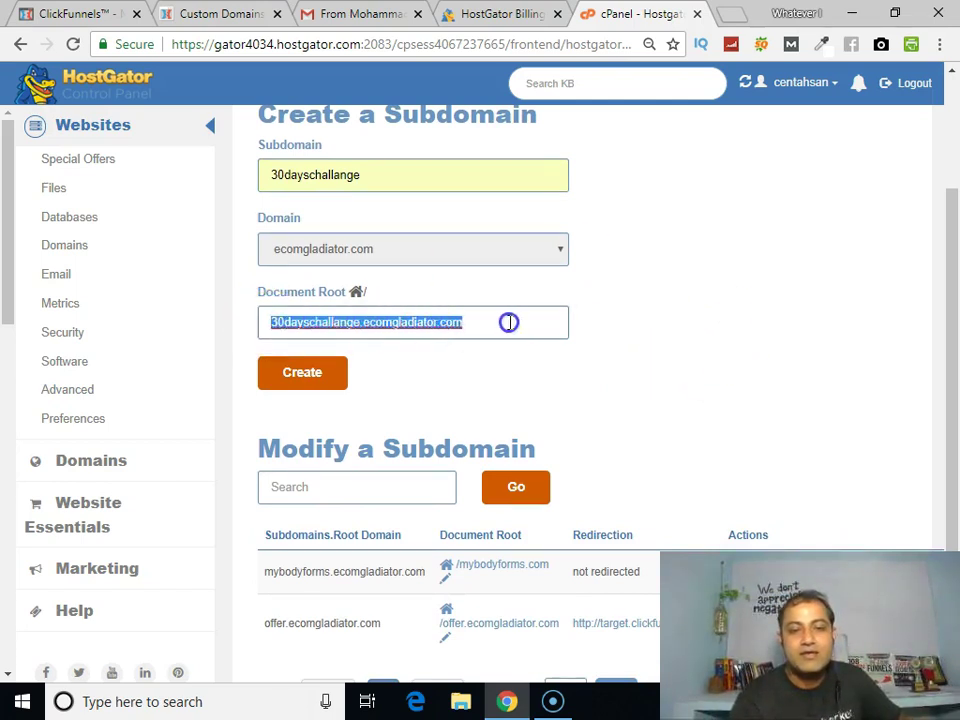
{"action": "left_click", "coordinate": [318, 380]}
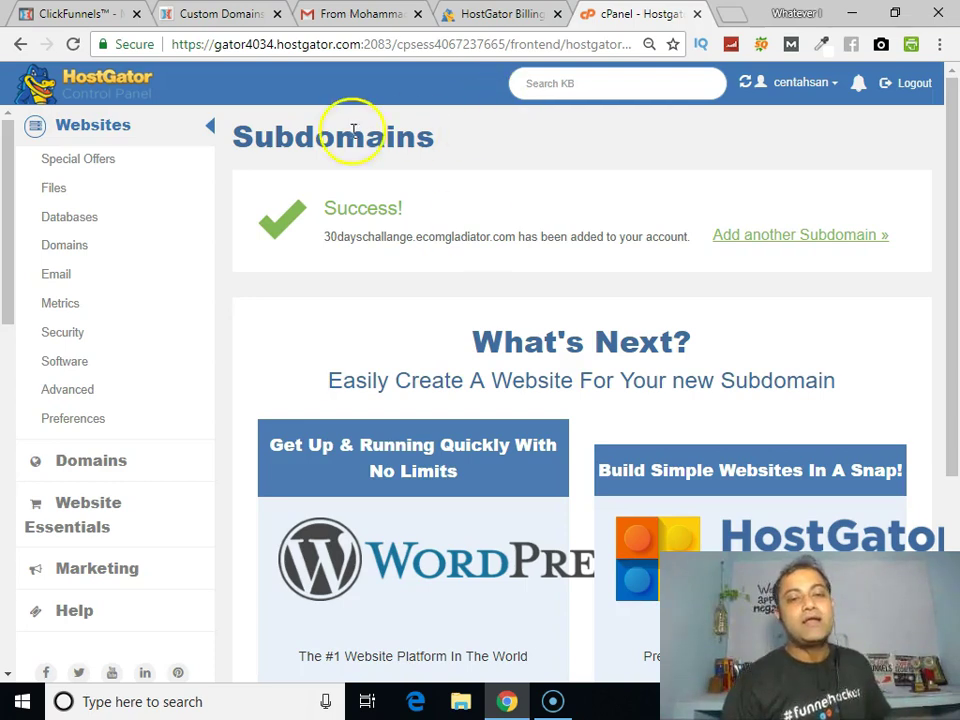
{"action": "left_click_drag", "start_coordinate": [327, 241], "coordinate": [519, 239]}
{"action": "left_click", "coordinate": [510, 242]}
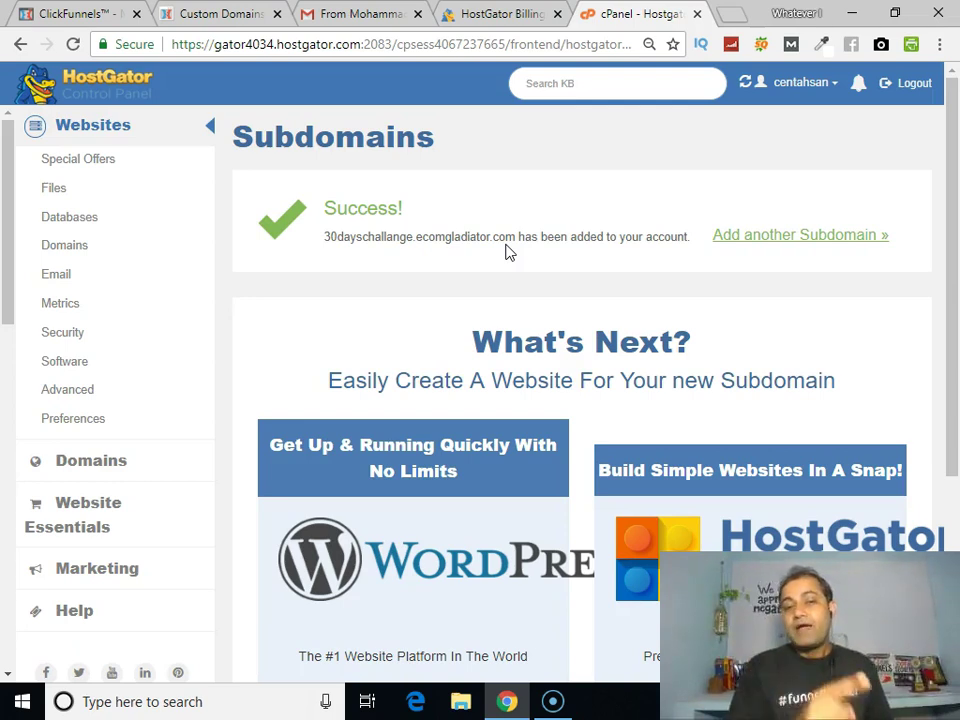
{"action": "left_click_drag", "start_coordinate": [323, 237], "coordinate": [514, 238]}
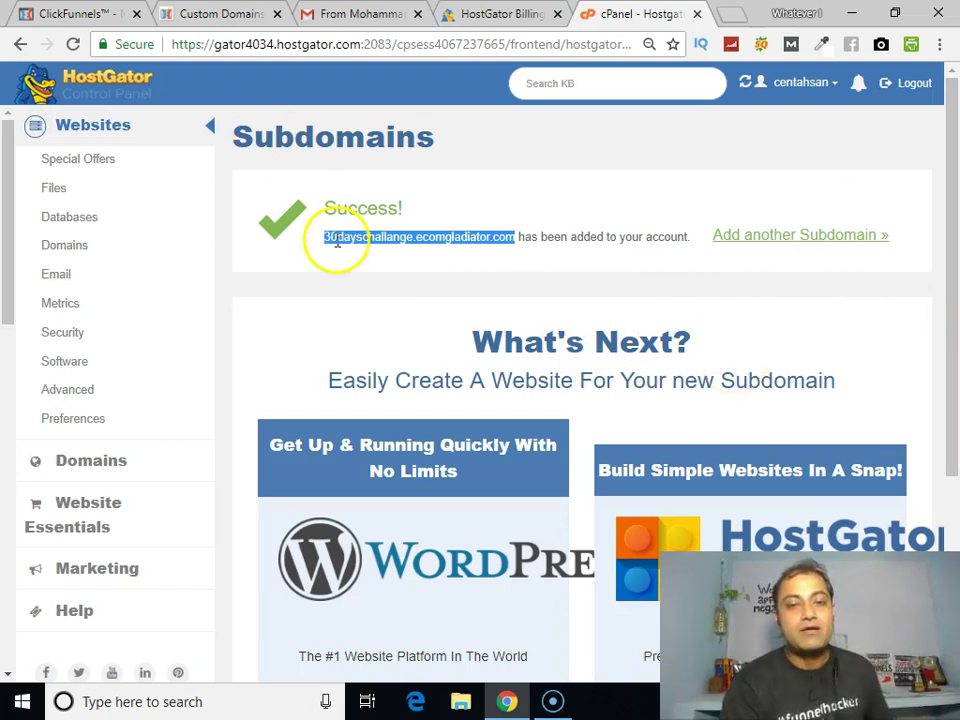
Step: Open the Advanced Zone Editor from the domain tools and select the domain ecomgladiator.com
{"action": "left_click", "coordinate": [64, 246]}
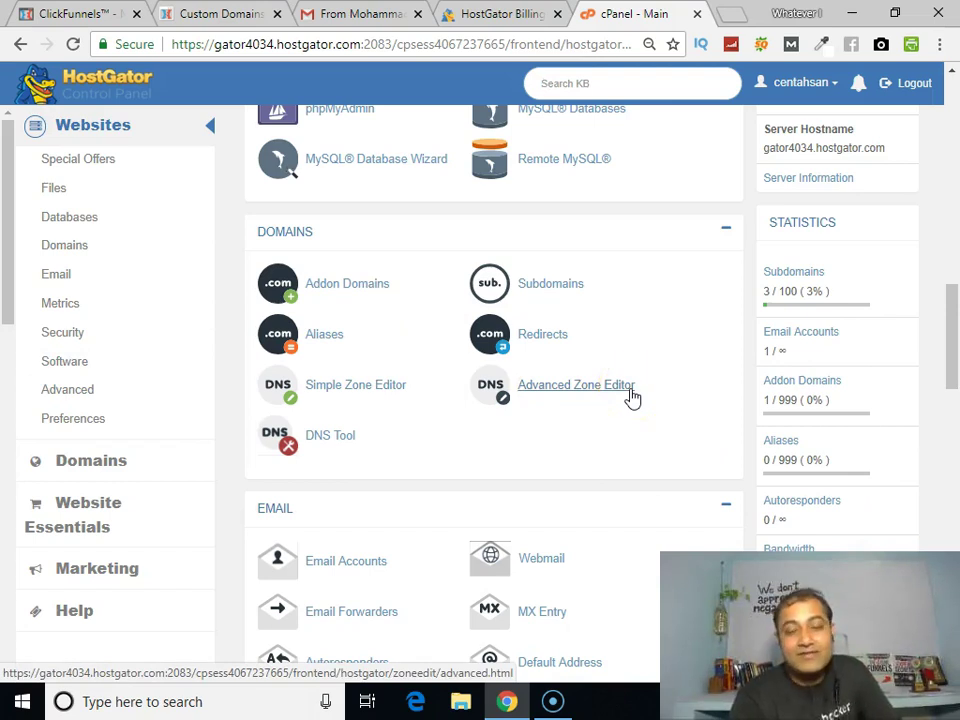
{"action": "left_click", "coordinate": [550, 388]}
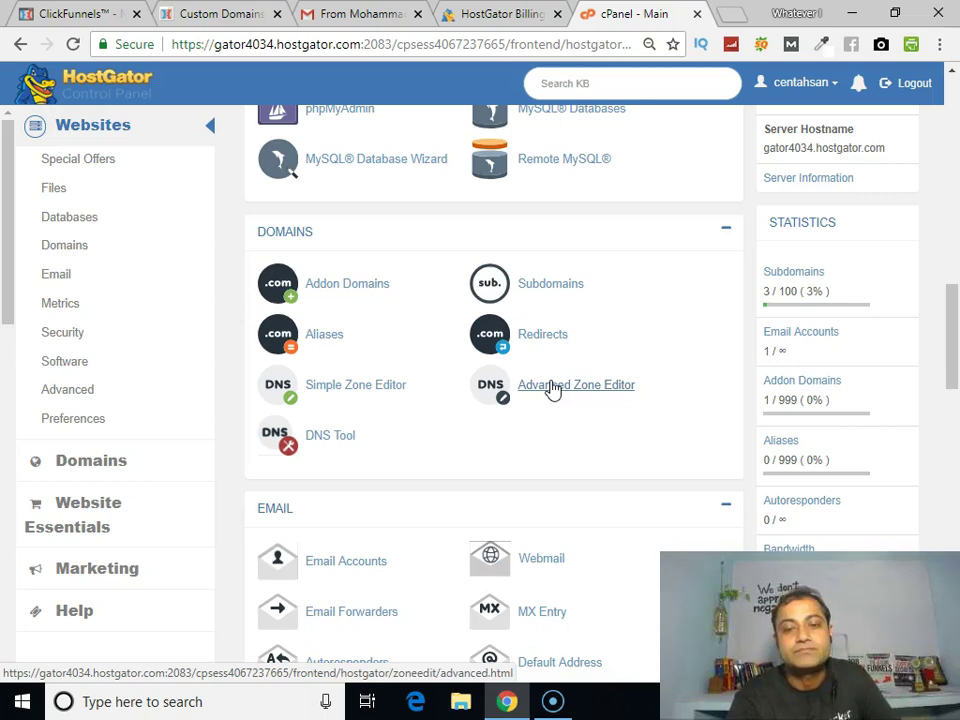
{"action": "left_click", "coordinate": [552, 388]}
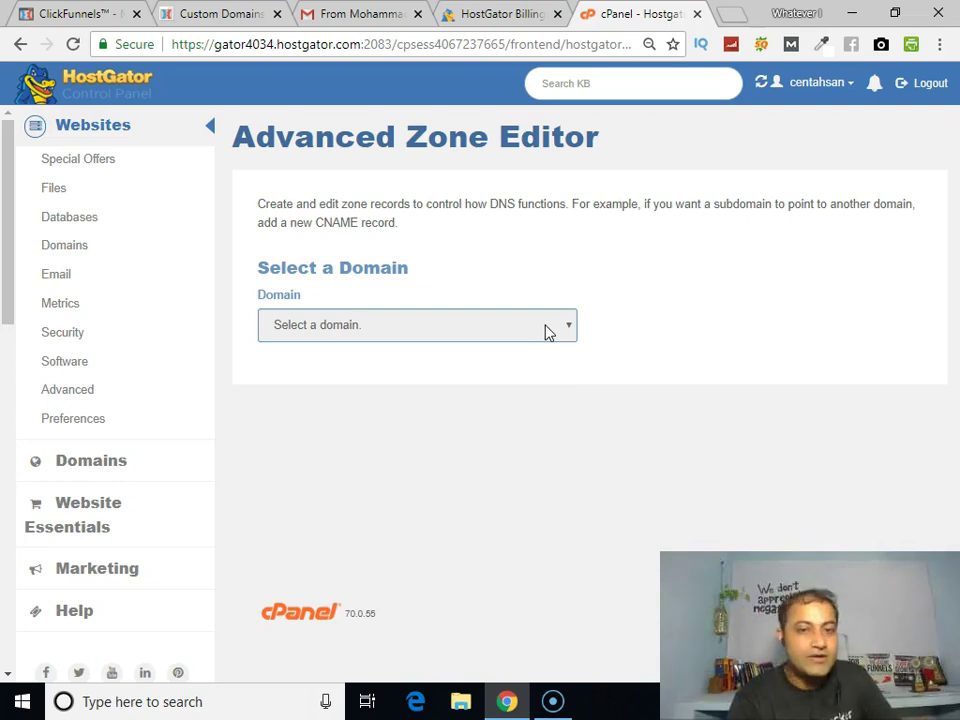
{"action": "left_click", "coordinate": [548, 328]}
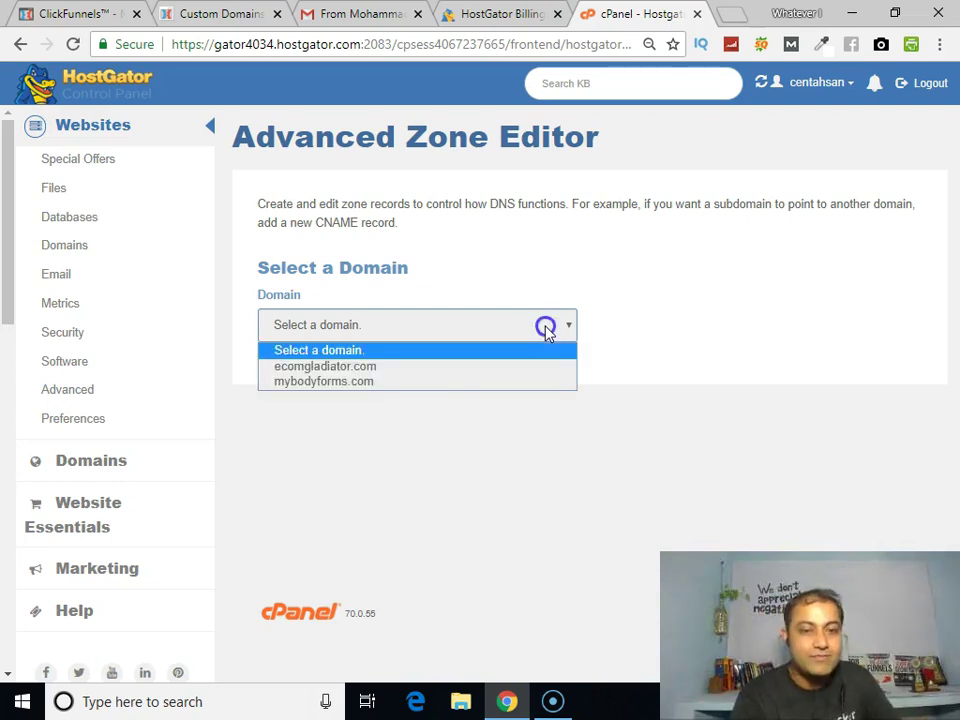
{"action": "left_click", "coordinate": [365, 368]}
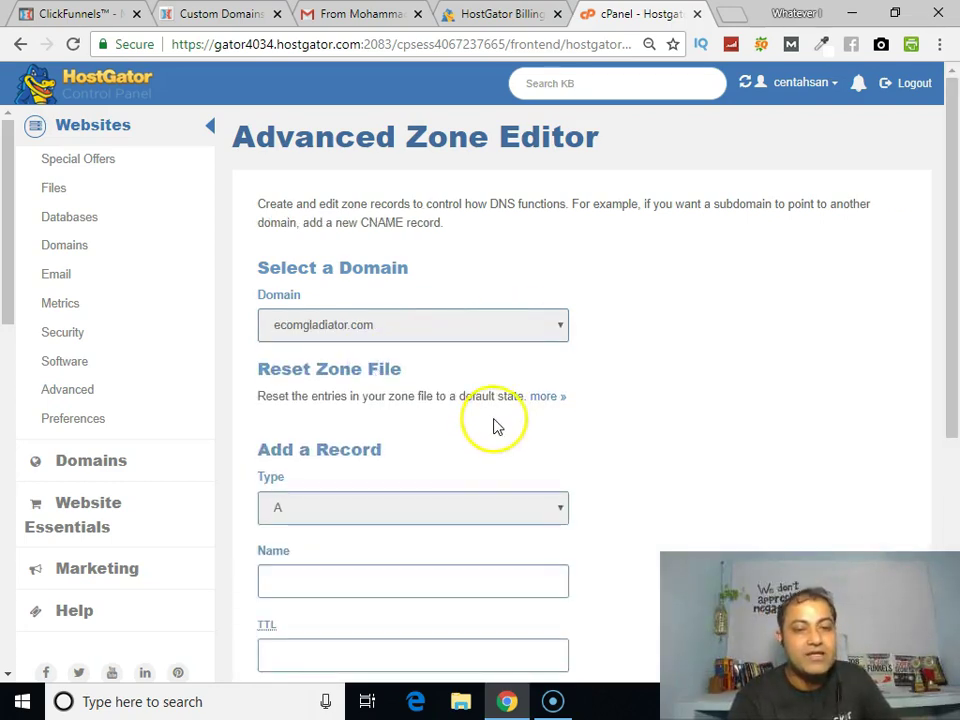
Step: Look through the add-record form and the zone file records of ecomgladiator.com for the 30dayschallange entries
{"action": "scroll", "coordinate": [493, 424], "scroll_direction": "down", "scroll_amount": 2}
{"action": "scroll", "coordinate": [493, 424], "scroll_direction": "down", "scroll_amount": 1}
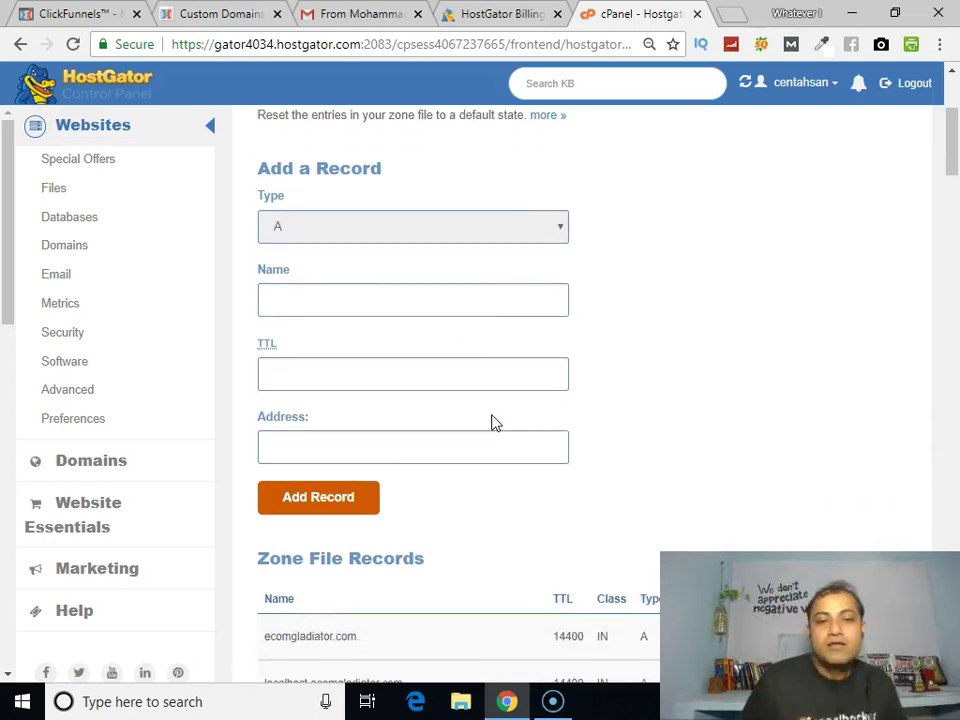
{"action": "scroll", "coordinate": [534, 315], "scroll_direction": "up", "scroll_amount": 2}
{"action": "scroll", "coordinate": [521, 347], "scroll_direction": "down", "scroll_amount": 1}
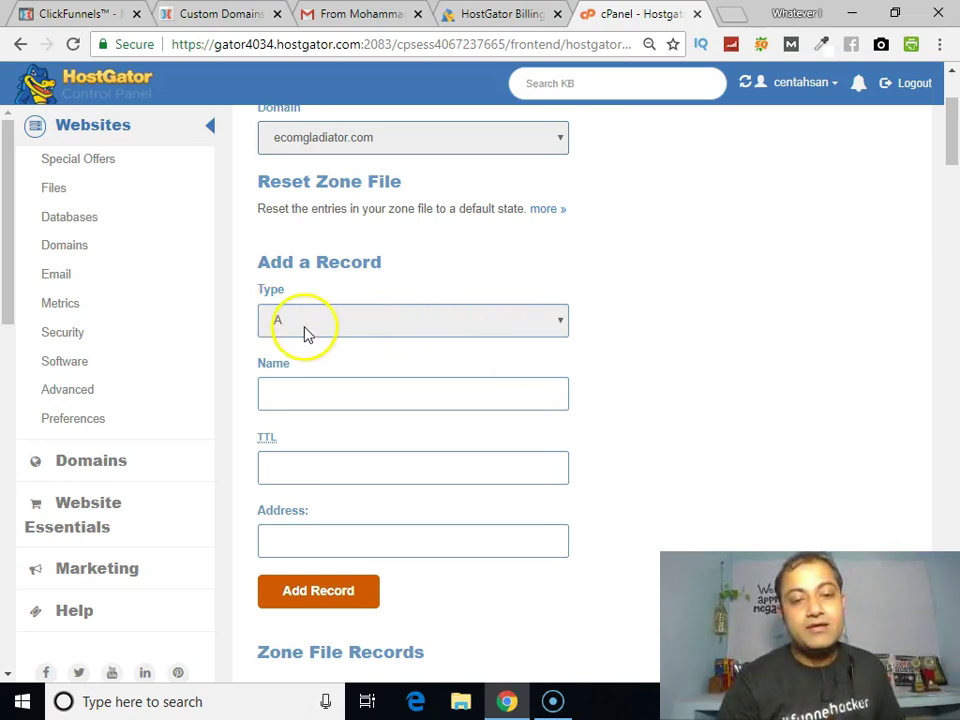
{"action": "scroll", "coordinate": [309, 336], "scroll_direction": "down", "scroll_amount": 3}
{"action": "scroll", "coordinate": [340, 355], "scroll_direction": "down", "scroll_amount": 5}
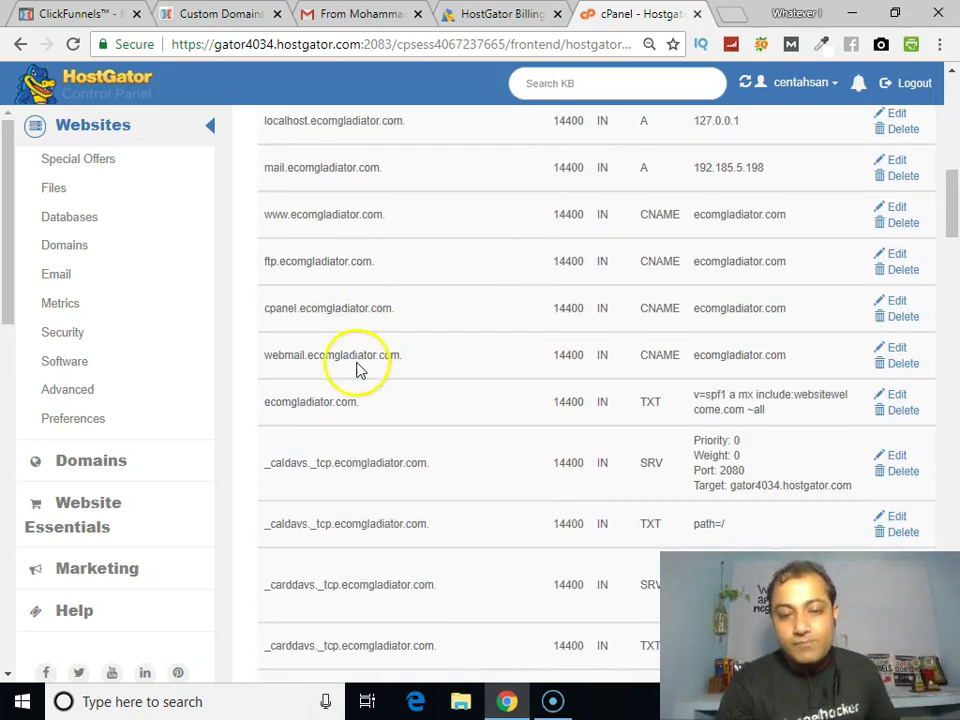
{"action": "scroll", "coordinate": [358, 365], "scroll_direction": "down", "scroll_amount": 15}
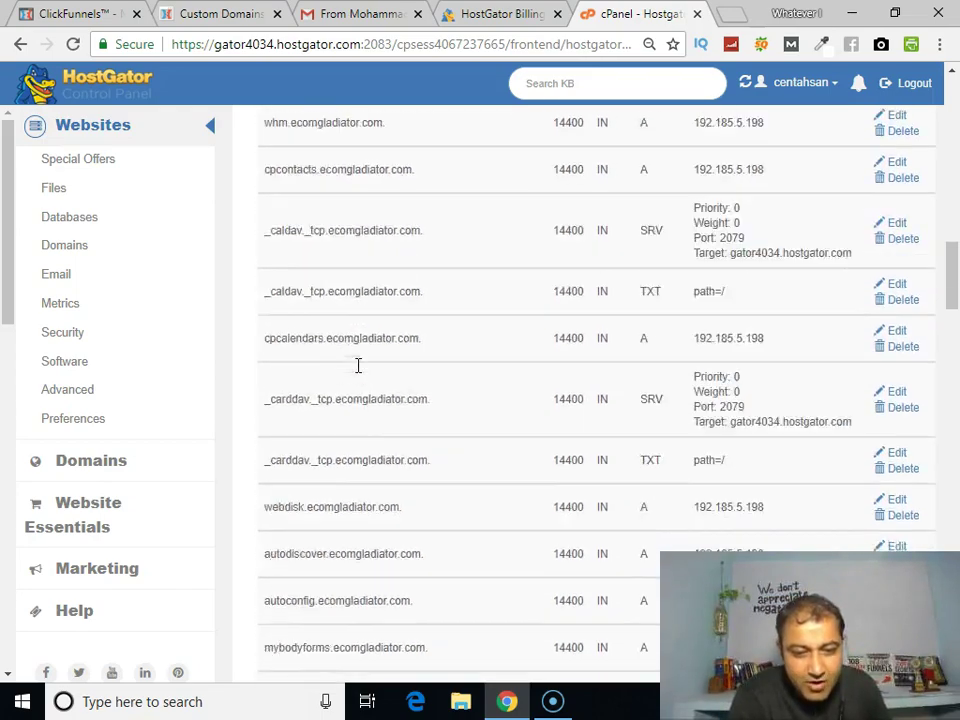
{"action": "scroll", "coordinate": [360, 368], "scroll_direction": "down", "scroll_amount": 15}
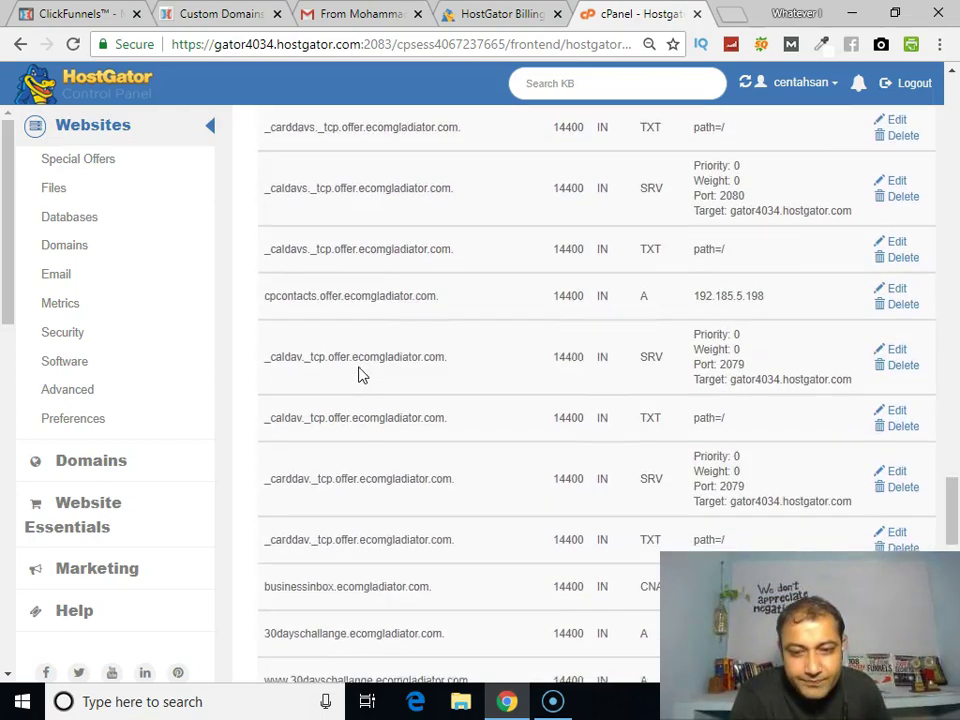
{"action": "scroll", "coordinate": [360, 375], "scroll_direction": "down", "scroll_amount": 2}
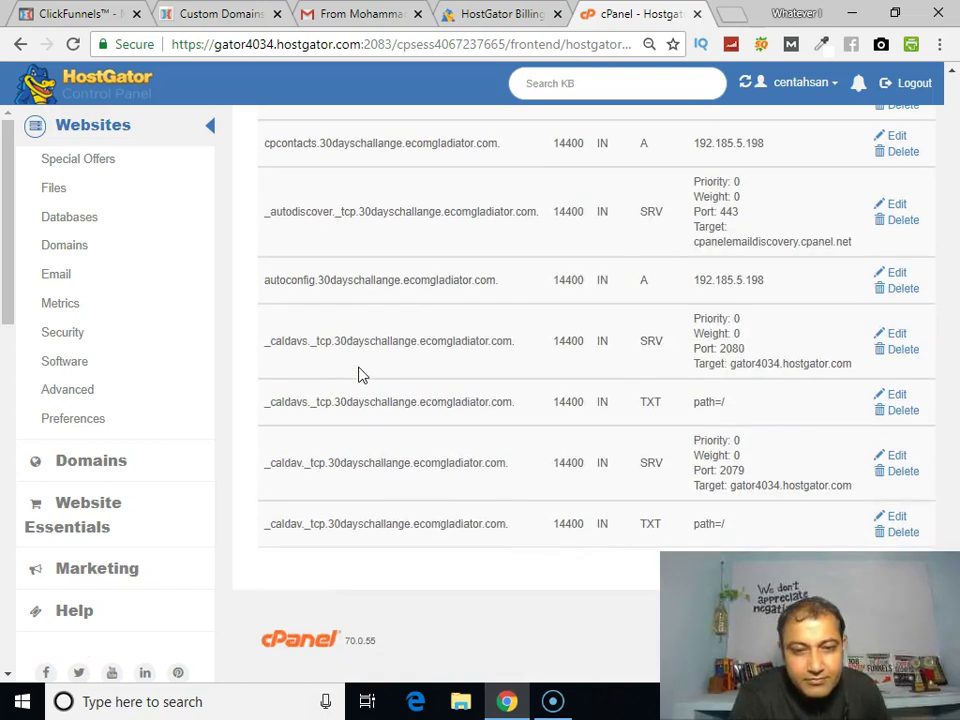
{"action": "left_click", "coordinate": [358, 379]}
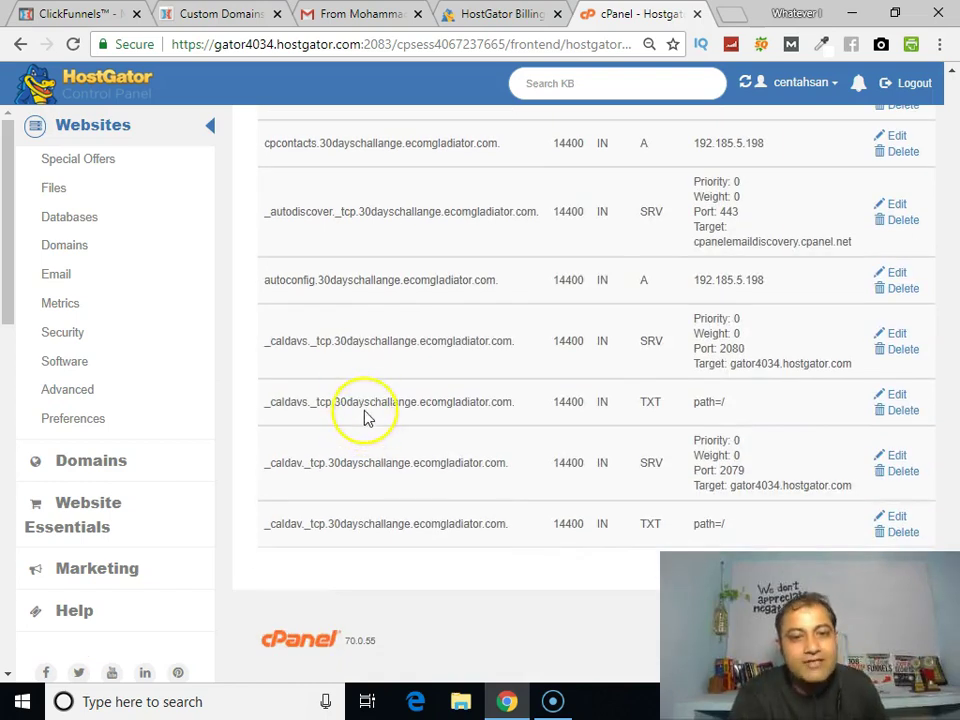
{"action": "scroll", "coordinate": [364, 418], "scroll_direction": "up", "scroll_amount": 1}
{"action": "scroll", "coordinate": [364, 418], "scroll_direction": "up", "scroll_amount": 2}
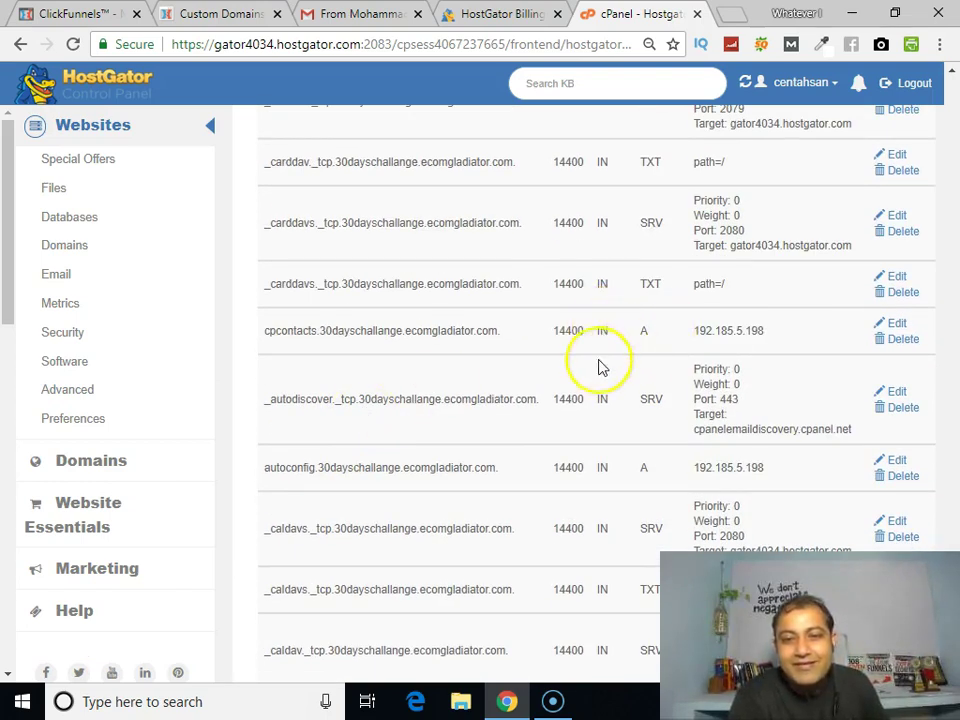
{"action": "scroll", "coordinate": [600, 366], "scroll_direction": "up", "scroll_amount": 2}
{"action": "scroll", "coordinate": [600, 366], "scroll_direction": "up", "scroll_amount": 2}
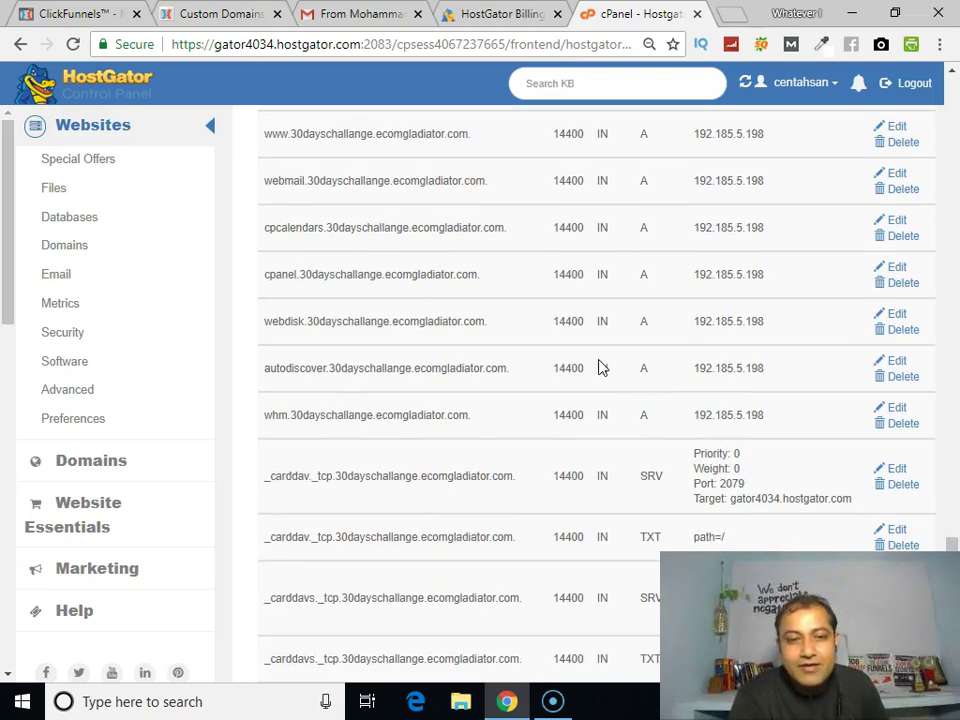
{"action": "scroll", "coordinate": [600, 366], "scroll_direction": "up", "scroll_amount": 1}
{"action": "left_click", "coordinate": [430, 298]}
{"action": "scroll", "coordinate": [430, 298], "scroll_direction": "up", "scroll_amount": 1}
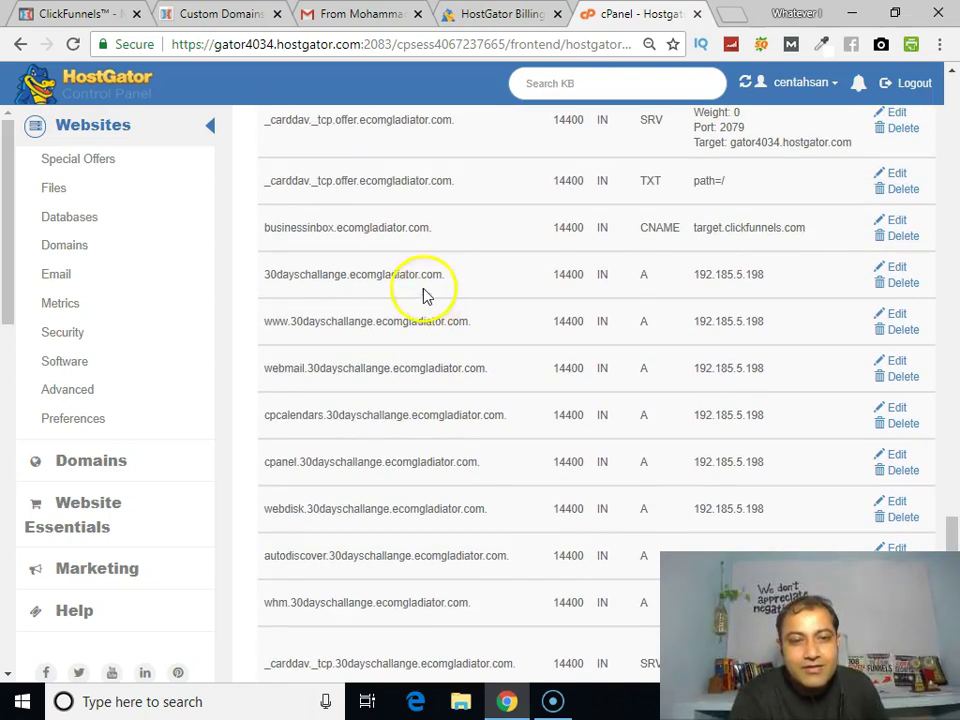
{"action": "scroll", "coordinate": [392, 289], "scroll_direction": "up", "scroll_amount": 1}
{"action": "scroll", "coordinate": [392, 300], "scroll_direction": "down", "scroll_amount": 1}
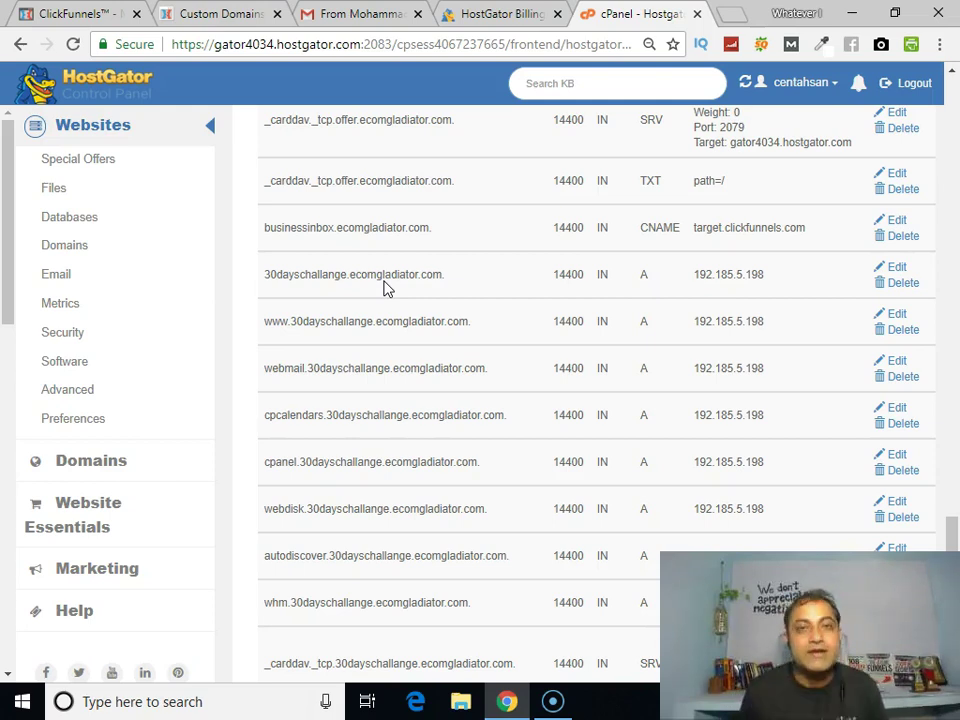
{"action": "left_click", "coordinate": [903, 285]}
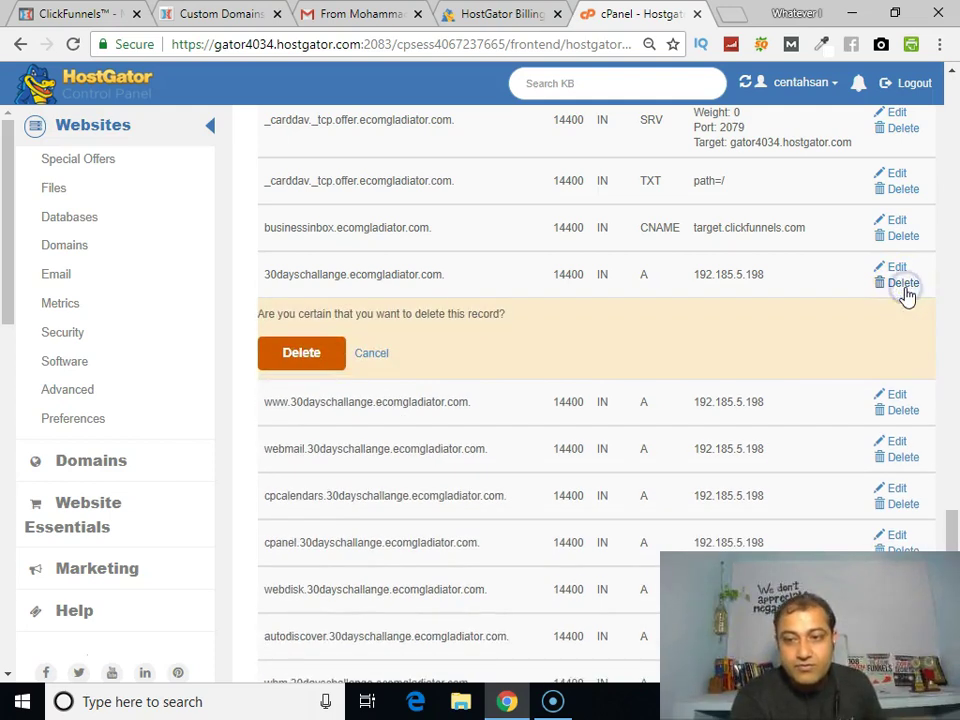
{"action": "left_click", "coordinate": [300, 356]}
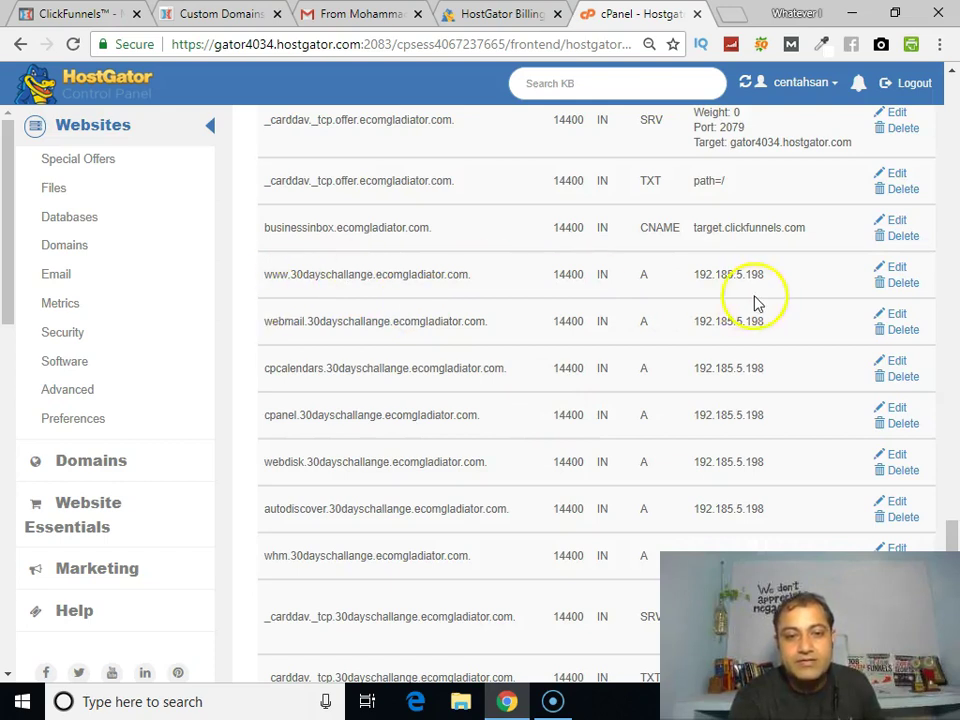
{"action": "left_click", "coordinate": [900, 284]}
{"action": "left_click", "coordinate": [315, 350]}
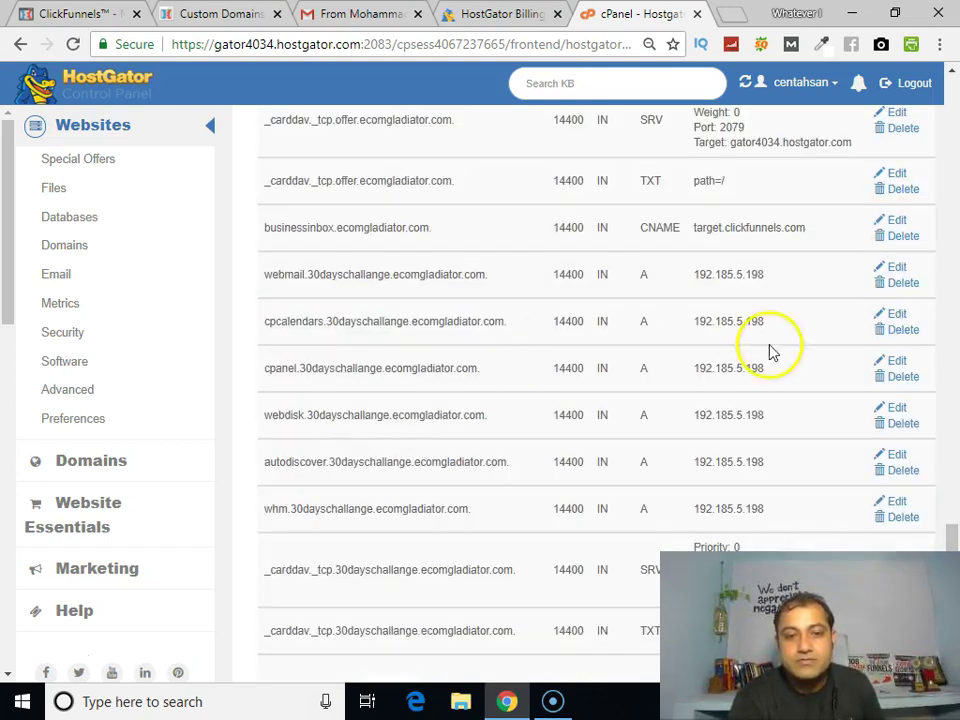
Step: Delete the A records for cpcalendars.30dayschallange.ecomgladiator.com and cpanel.30dayschallange.ecomgladiator.com from the zone file
{"action": "left_click", "coordinate": [902, 330]}
{"action": "left_click", "coordinate": [318, 397]}
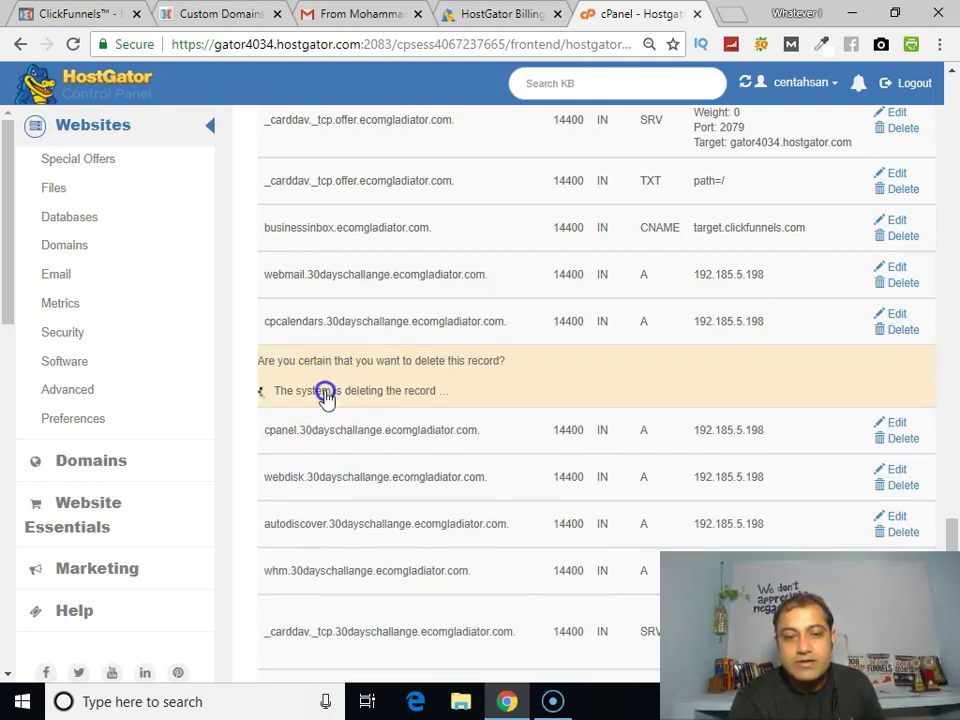
{"action": "left_click", "coordinate": [900, 331]}
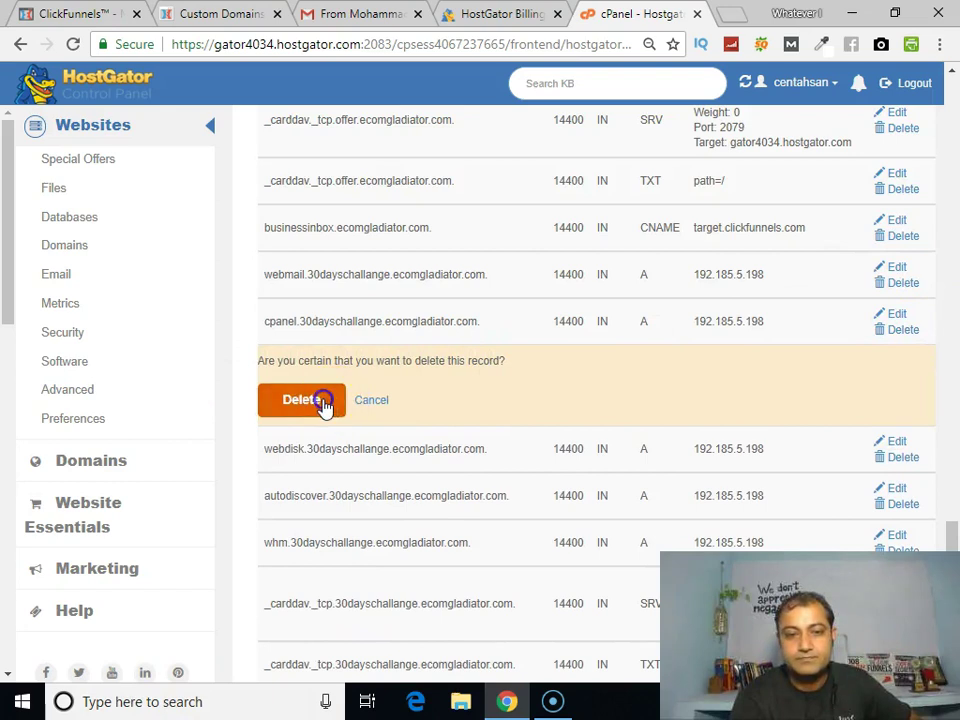
{"action": "left_click", "coordinate": [318, 400]}
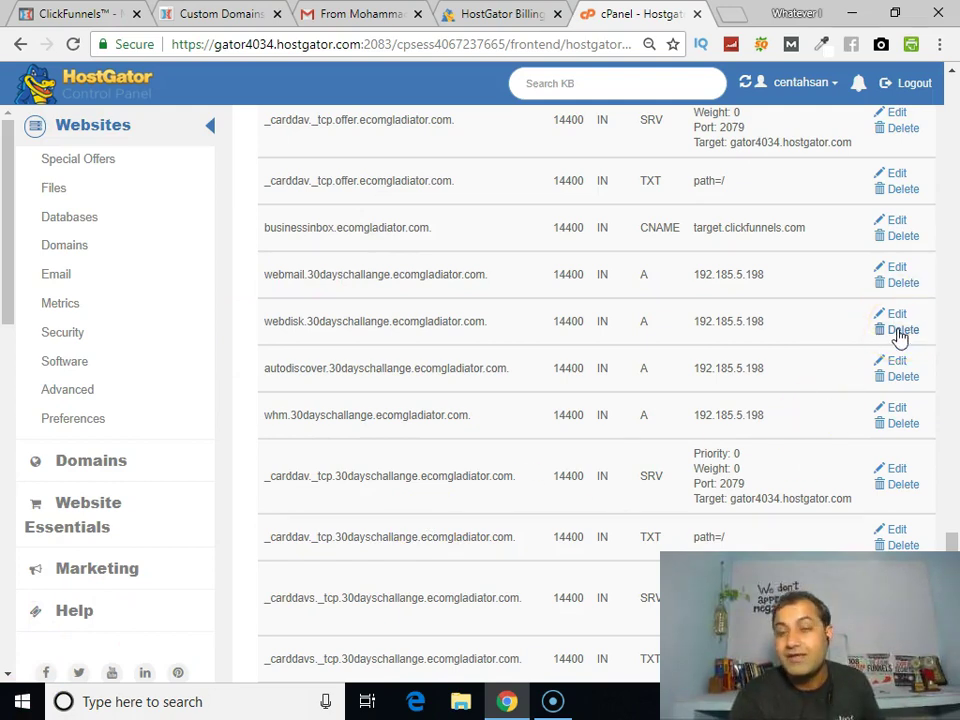
{"action": "left_click", "coordinate": [30, 663]}
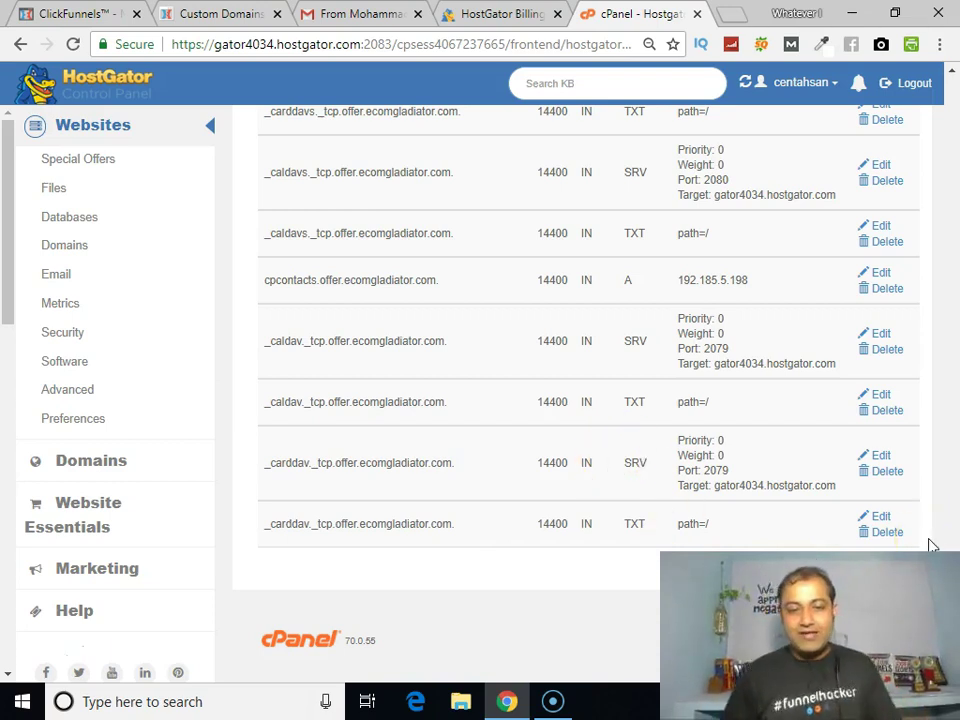
Step: Set the new record's type to CNAME and its name to 30dayschallenge in the add-record form
{"action": "scroll", "coordinate": [367, 481], "scroll_direction": "up", "scroll_amount": 15}
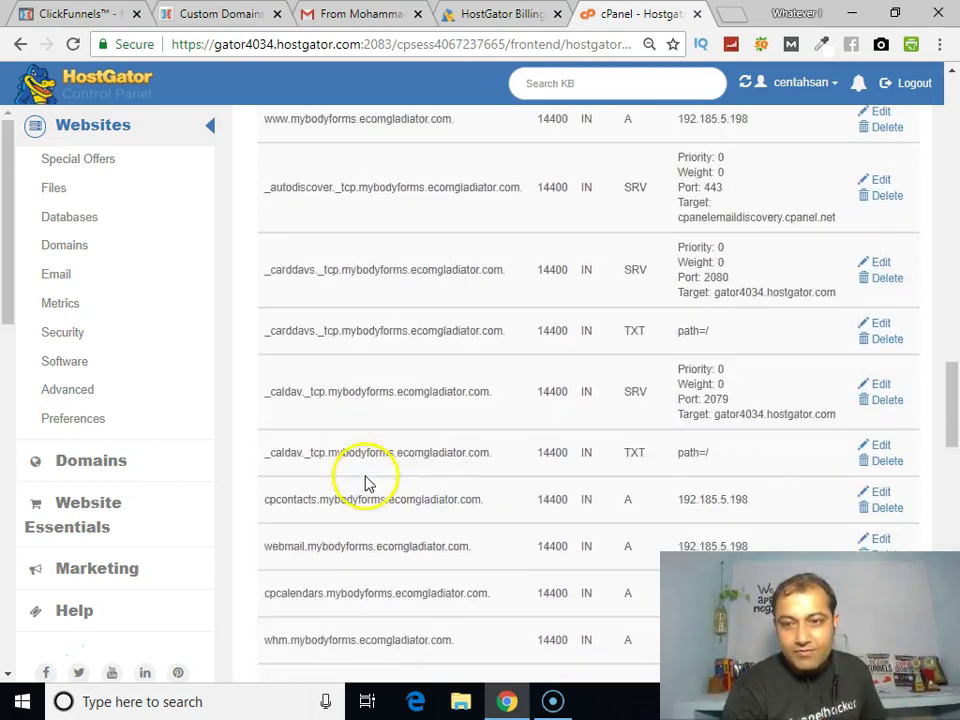
{"action": "scroll", "coordinate": [367, 481], "scroll_direction": "up", "scroll_amount": 15}
{"action": "scroll", "coordinate": [363, 484], "scroll_direction": "down", "scroll_amount": 3}
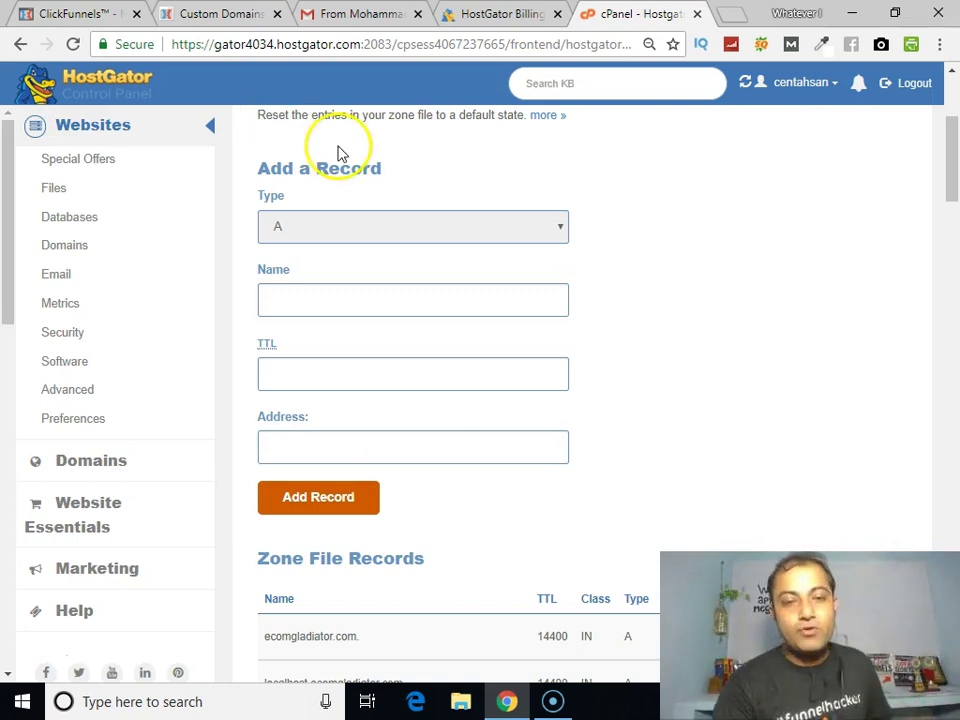
{"action": "left_click", "coordinate": [306, 230]}
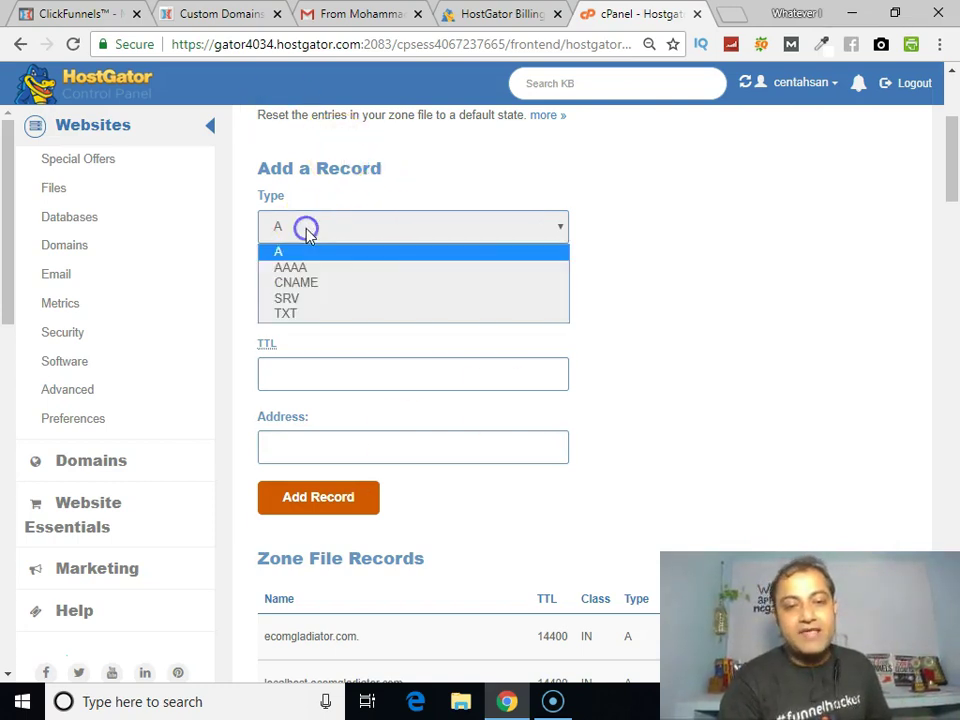
{"action": "left_click", "coordinate": [300, 284]}
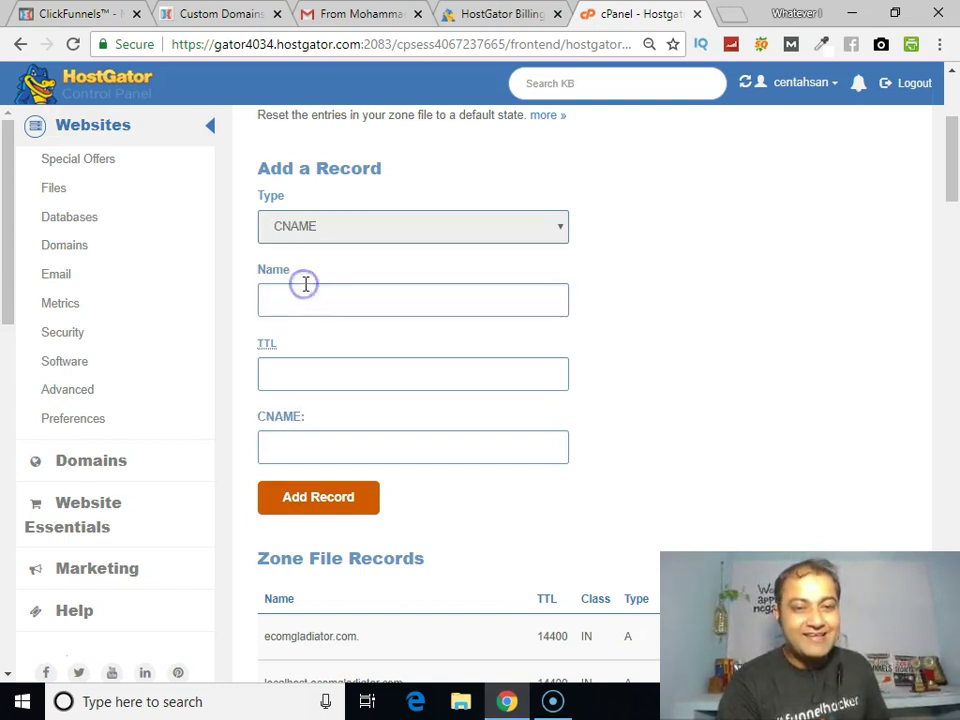
{"action": "left_click", "coordinate": [309, 304]}
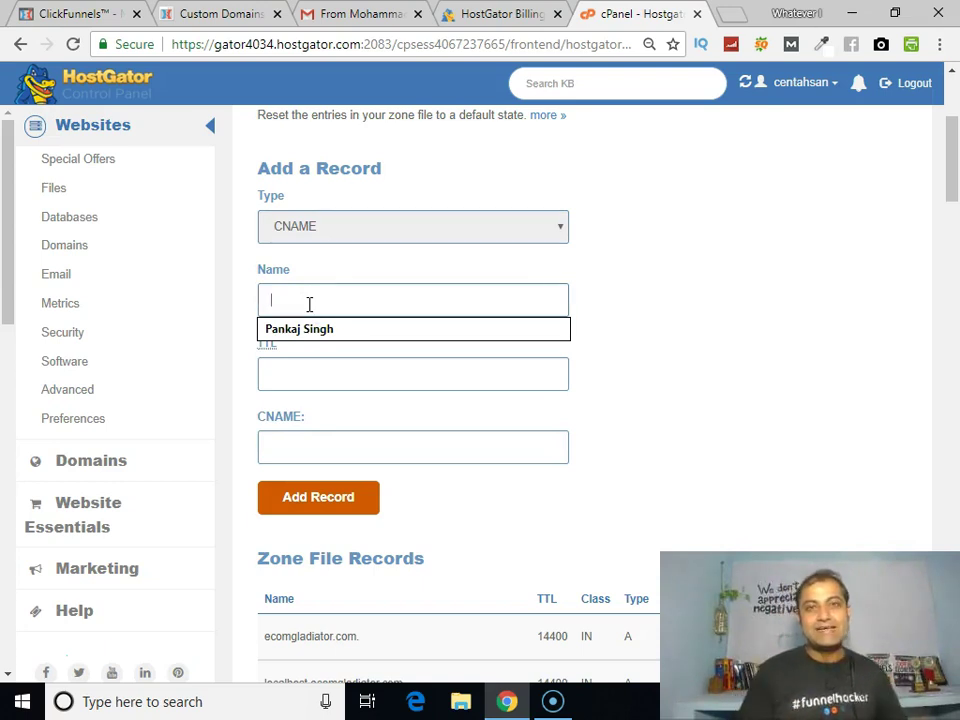
{"action": "type", "text": "30da"}
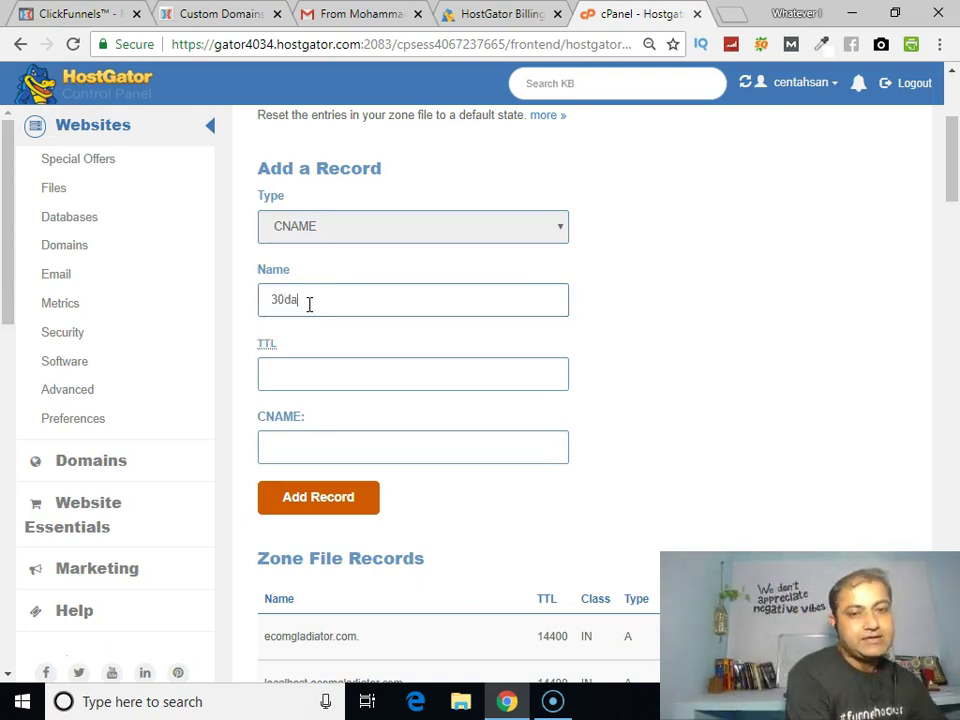
{"action": "type", "text": "yschallenge"}
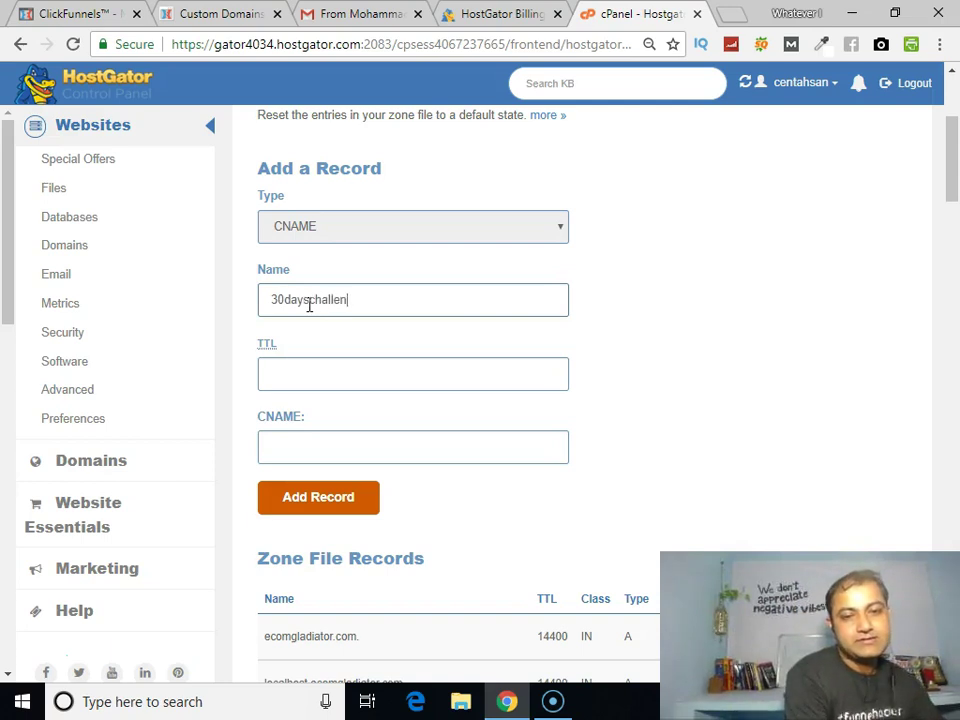
Step: Copy the TTL value 14400 from the ecomgladiator.com A record into the new record's TTL
{"action": "left_click", "coordinate": [293, 361]}
{"action": "scroll", "coordinate": [300, 362], "scroll_direction": "down", "scroll_amount": 4}
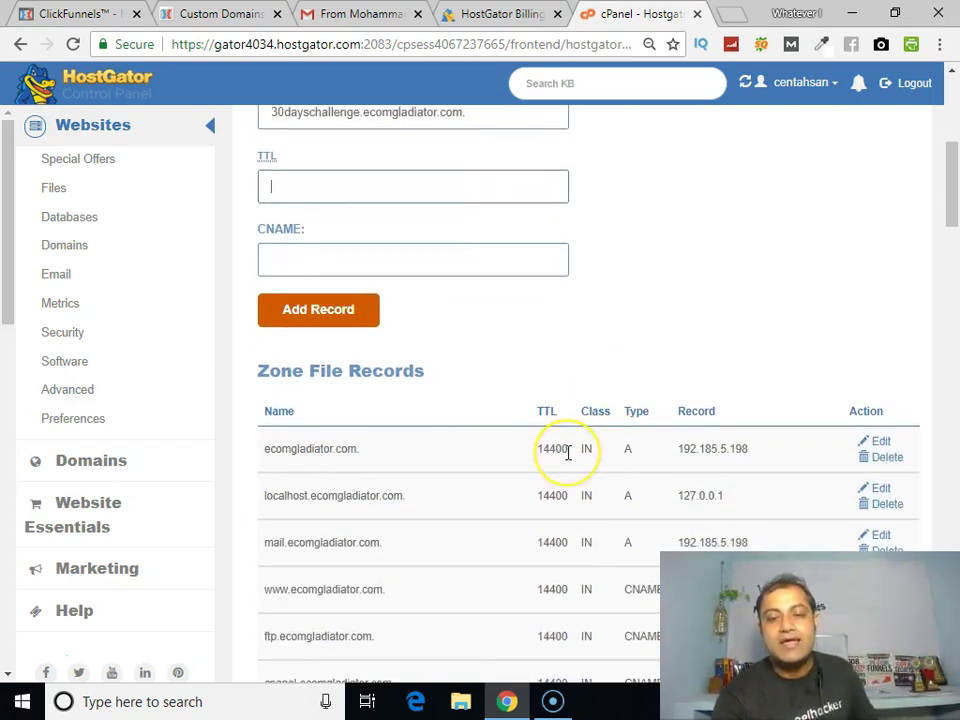
{"action": "left_click", "coordinate": [566, 450]}
{"action": "left_click_drag", "start_coordinate": [554, 451], "coordinate": [532, 450]}
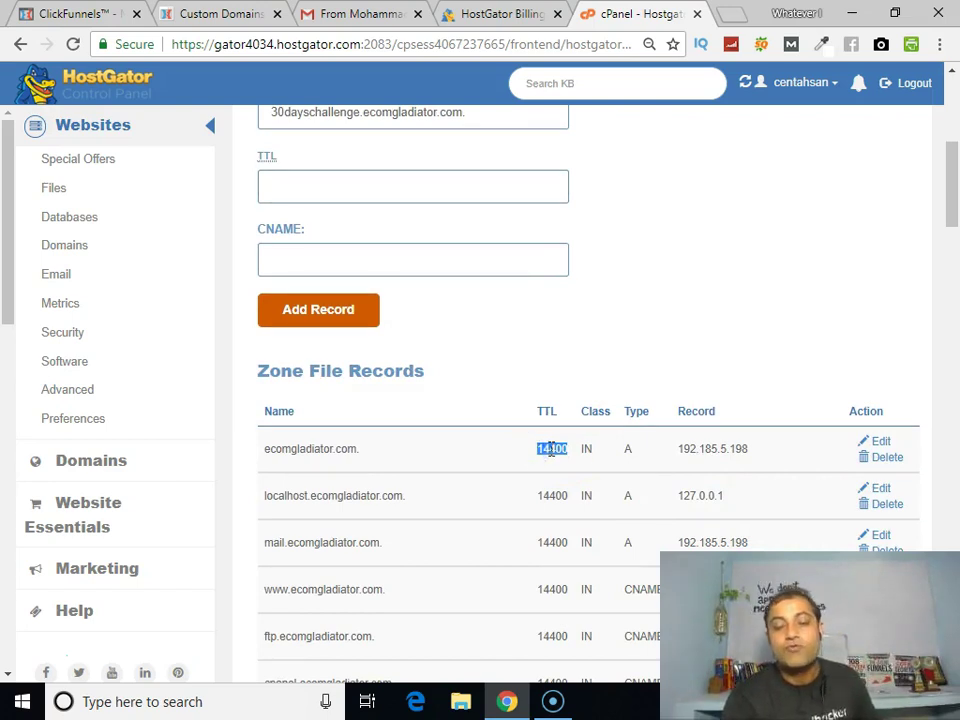
{"action": "right_click", "coordinate": [551, 450]}
{"action": "left_click", "coordinate": [574, 463]}
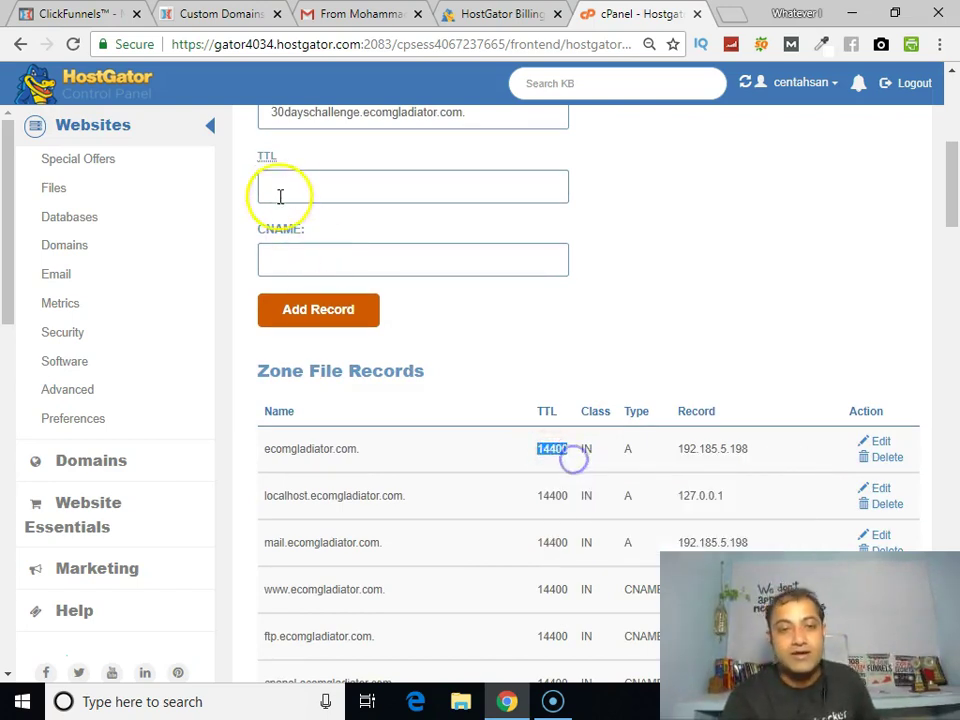
{"action": "left_click", "coordinate": [289, 180]}
{"action": "right_click", "coordinate": [289, 180]}
{"action": "left_click", "coordinate": [354, 326]}
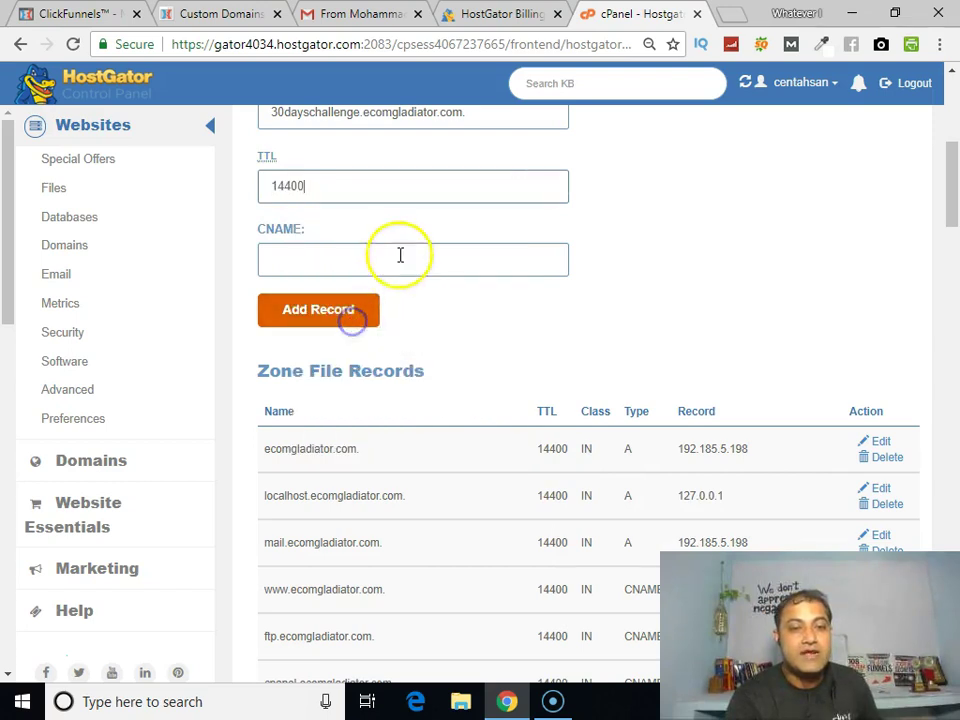
Step: Set the new record's CNAME target to target.clickfunnels.com
{"action": "left_click", "coordinate": [347, 263]}
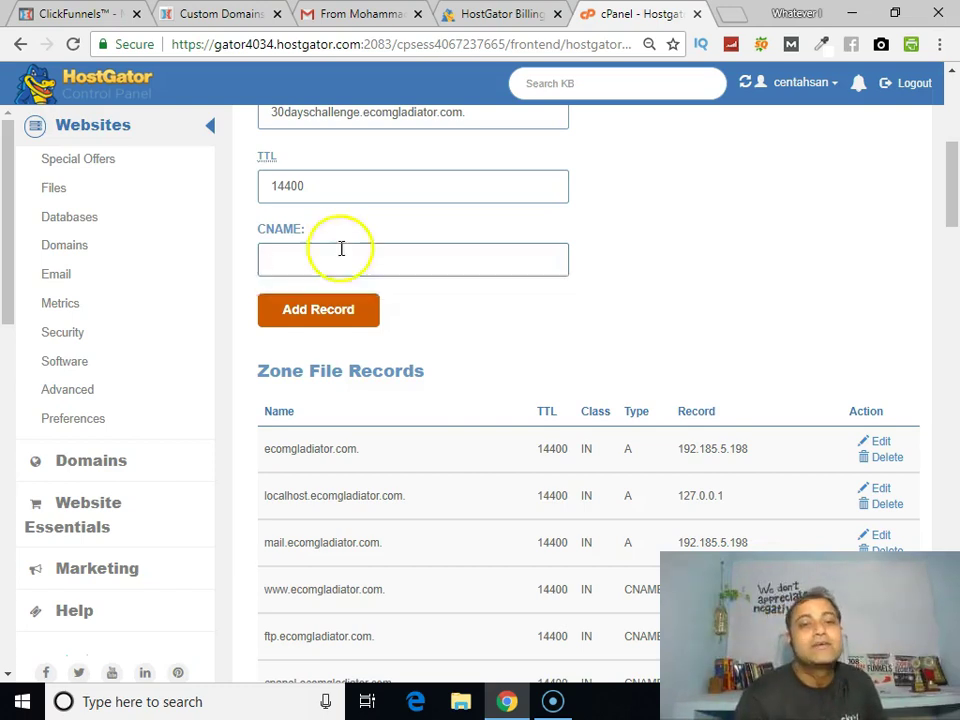
{"action": "scroll", "coordinate": [341, 249], "scroll_direction": "up", "scroll_amount": 1}
{"action": "left_click_drag", "start_coordinate": [452, 210], "coordinate": [250, 215]}
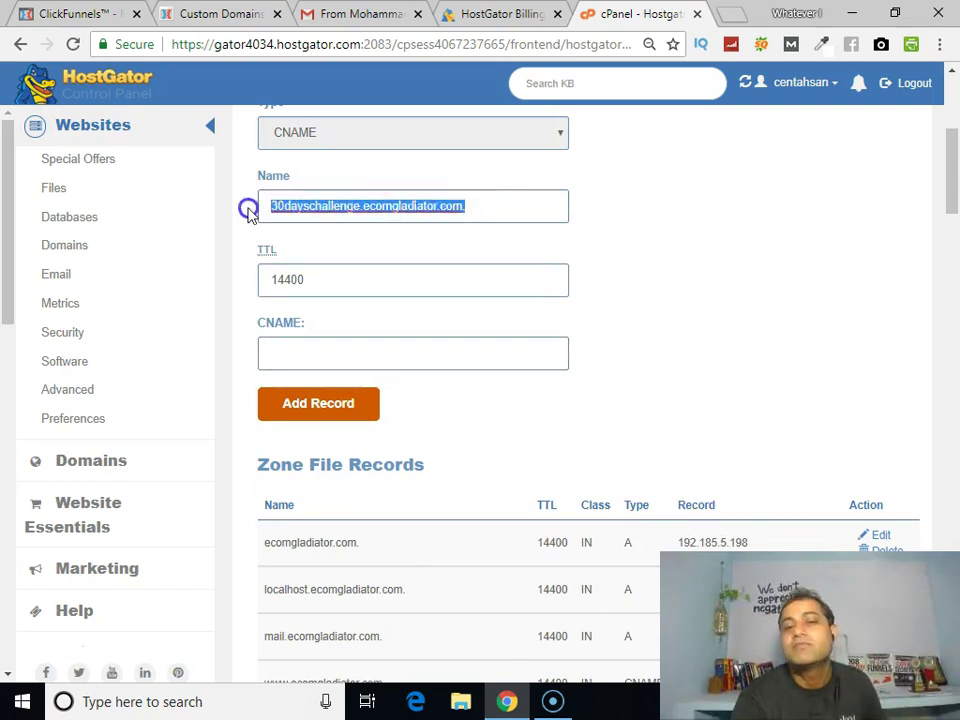
{"action": "left_click", "coordinate": [305, 348]}
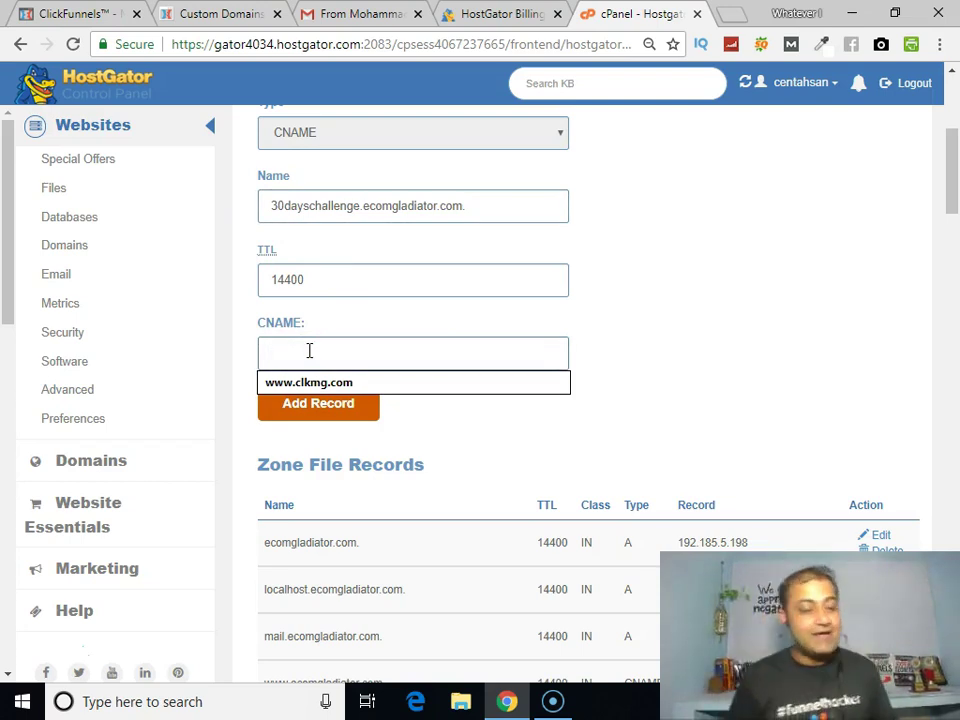
{"action": "type", "text": "targ"}
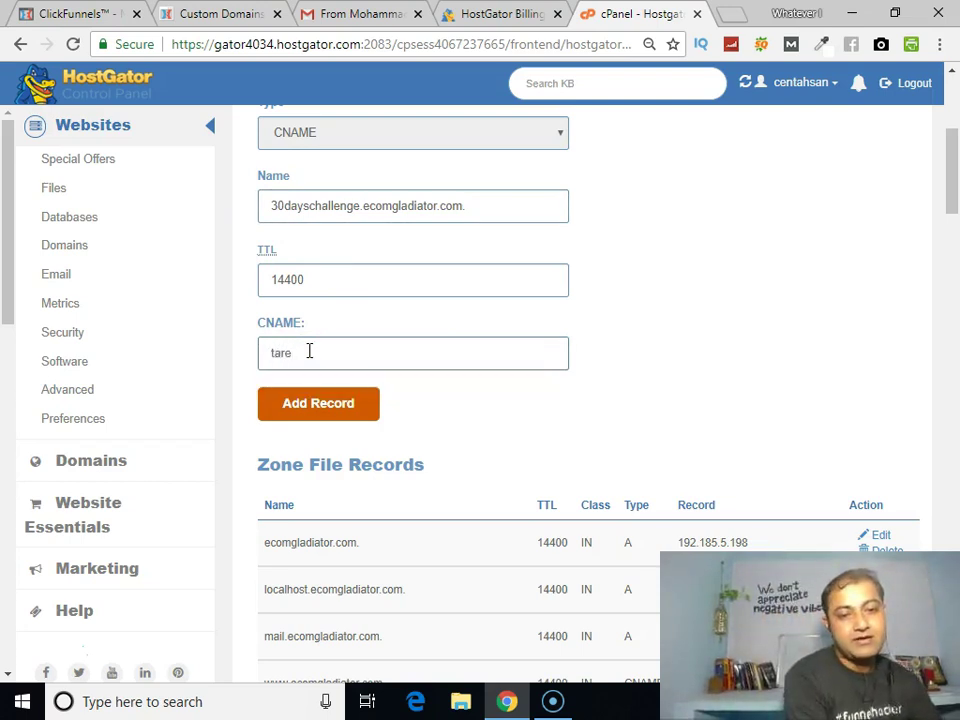
{"action": "type", "text": "et.click"}
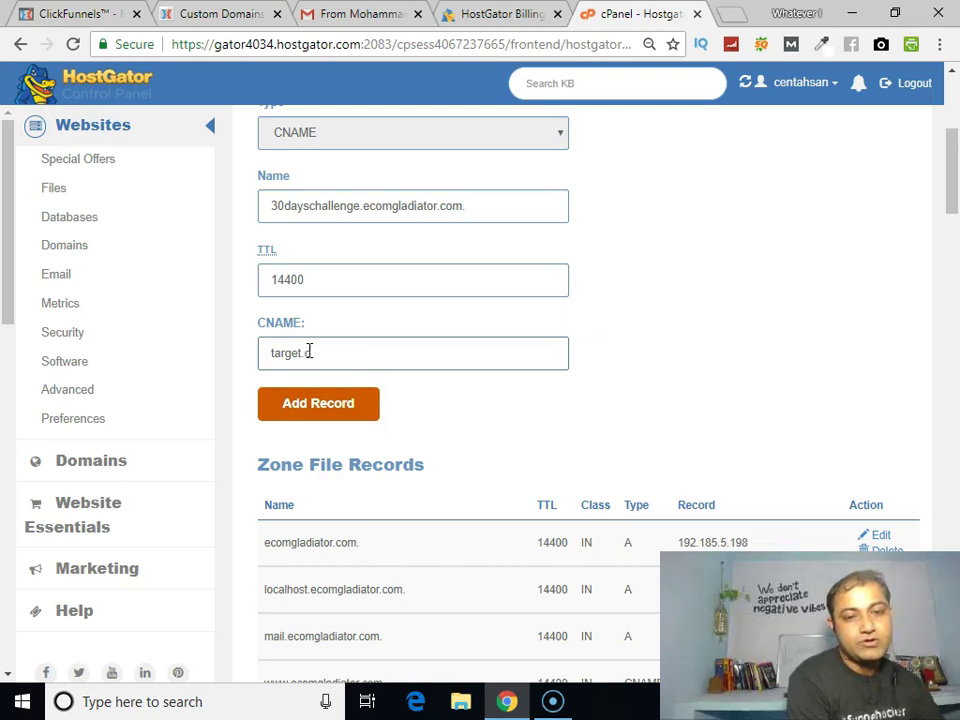
{"action": "key", "text": "BackSpace"}
{"action": "key", "text": "BackSpace"}
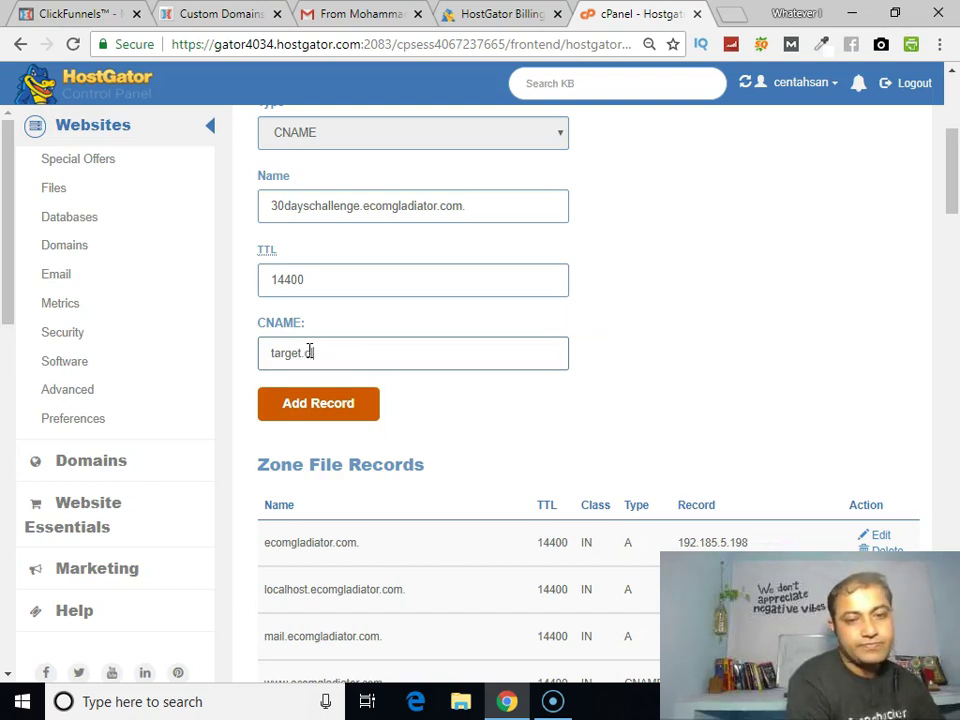
{"action": "type", "text": "ckfunnels.com"}
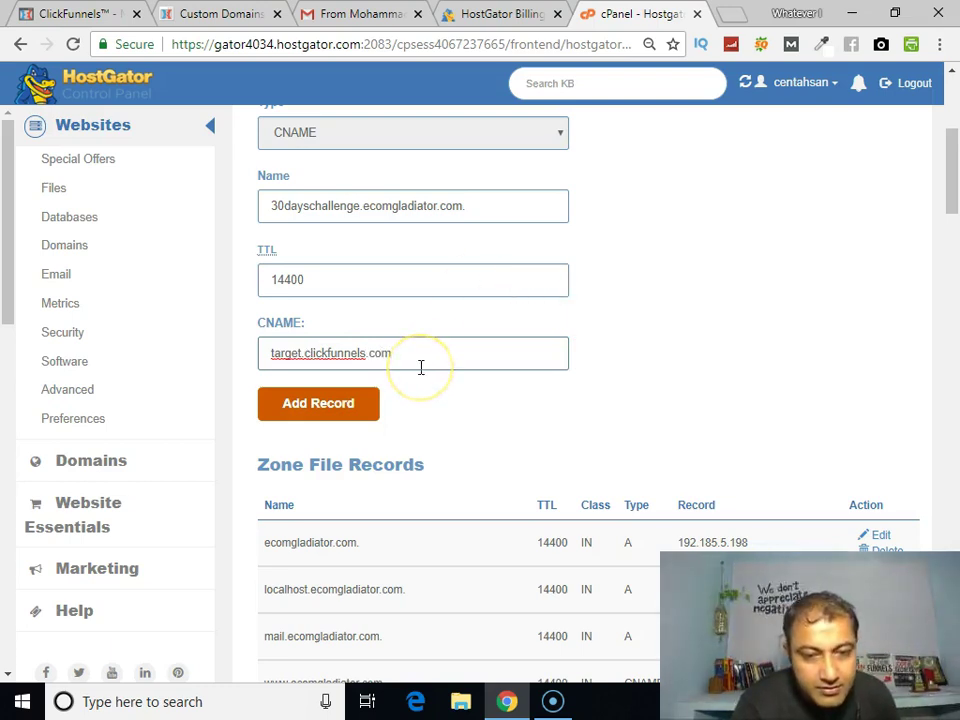
Step: Check the completed record form and add the 30dayschallenge CNAME record to the zone file
{"action": "scroll", "coordinate": [421, 367], "scroll_direction": "up", "scroll_amount": 1}
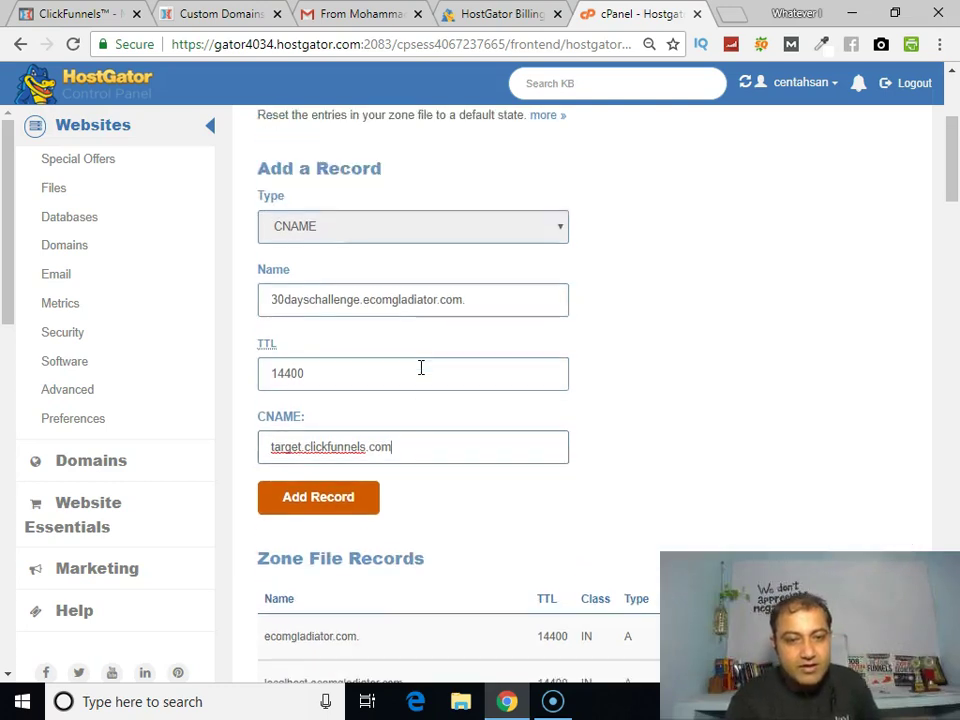
{"action": "scroll", "coordinate": [420, 375], "scroll_direction": "up", "scroll_amount": 2}
{"action": "scroll", "coordinate": [416, 373], "scroll_direction": "down", "scroll_amount": 3}
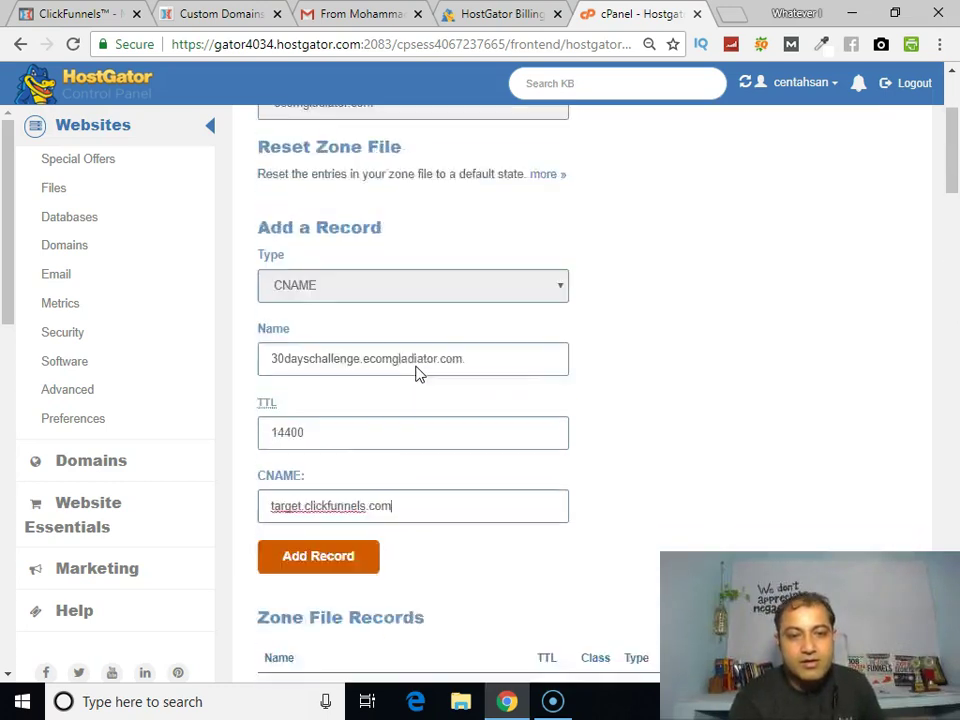
{"action": "left_click", "coordinate": [355, 410]}
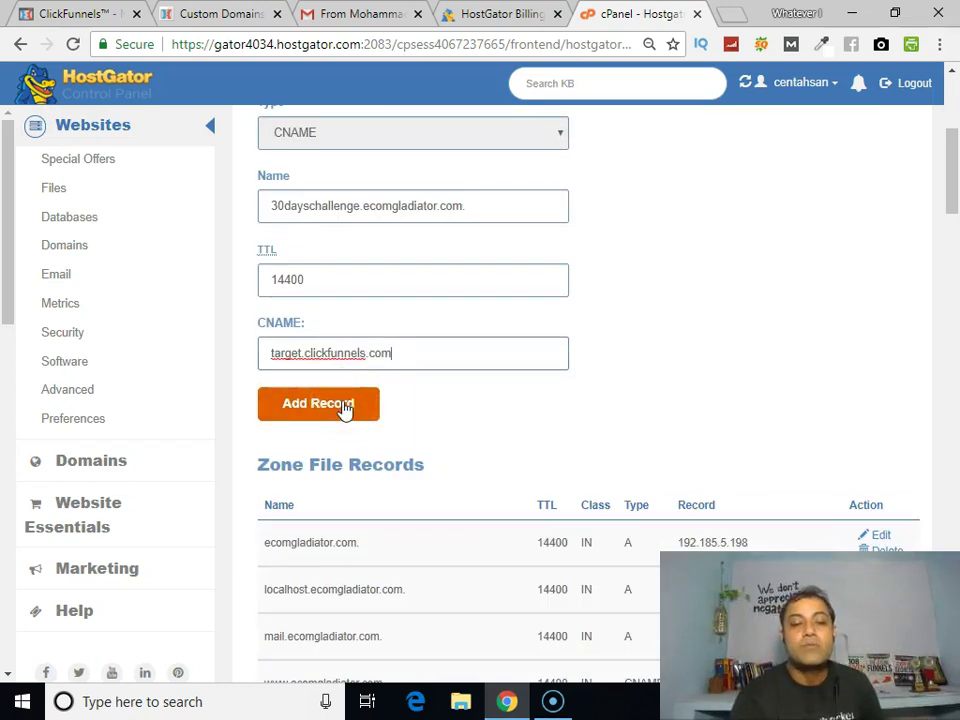
{"action": "left_click", "coordinate": [344, 406]}
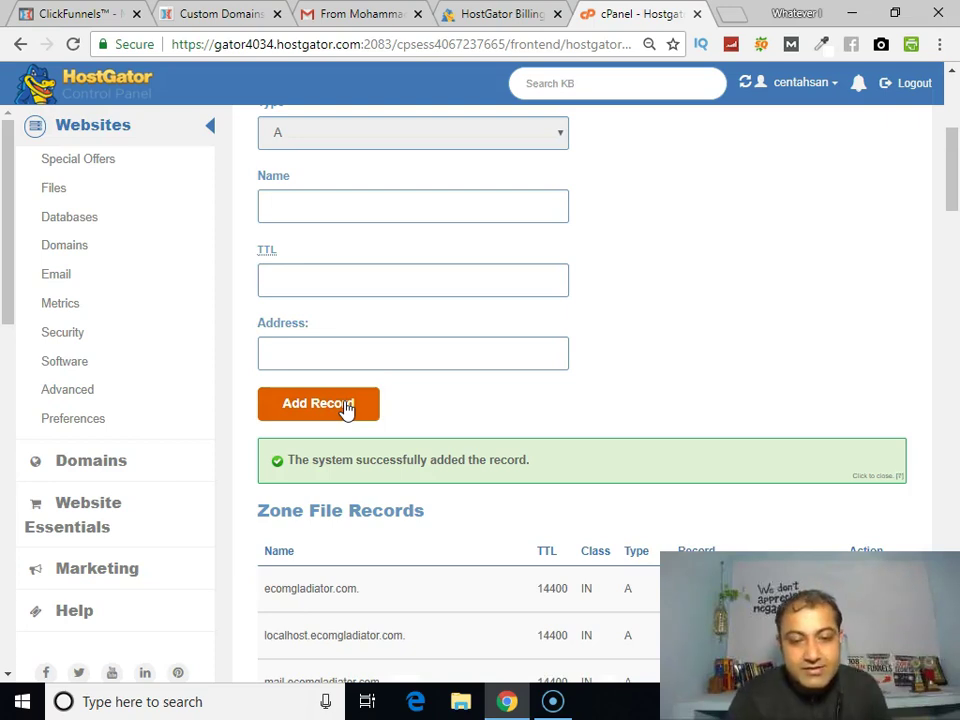
Step: Look through the zone file records of ecomgladiator.com for the new 30dayschallenge CNAME entry
{"action": "scroll", "coordinate": [345, 408], "scroll_direction": "down", "scroll_amount": 5}
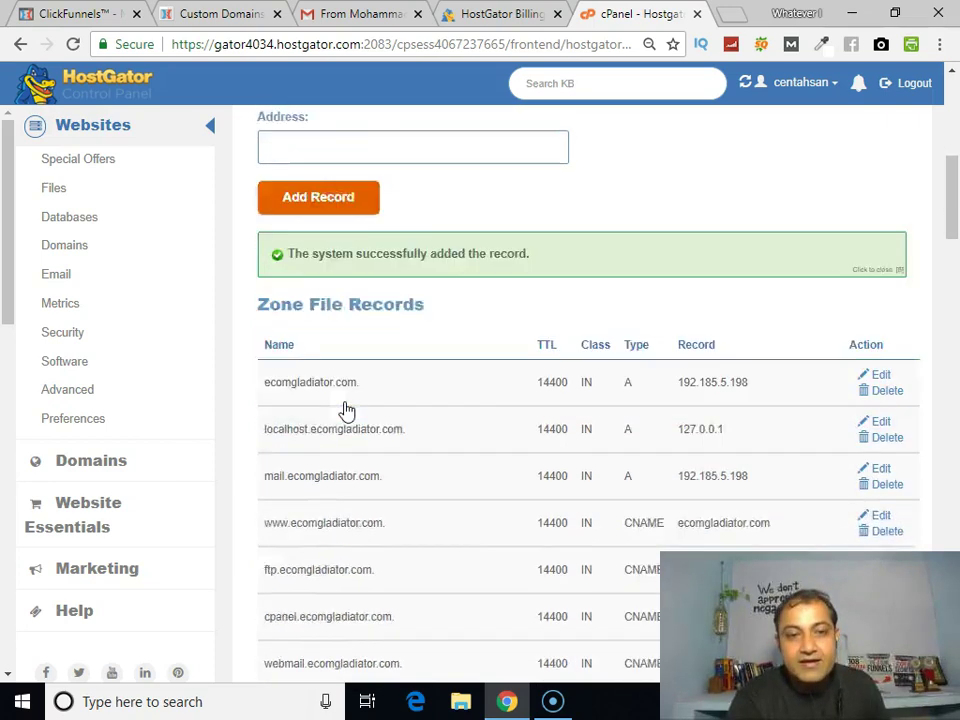
{"action": "scroll", "coordinate": [345, 405], "scroll_direction": "down", "scroll_amount": 10}
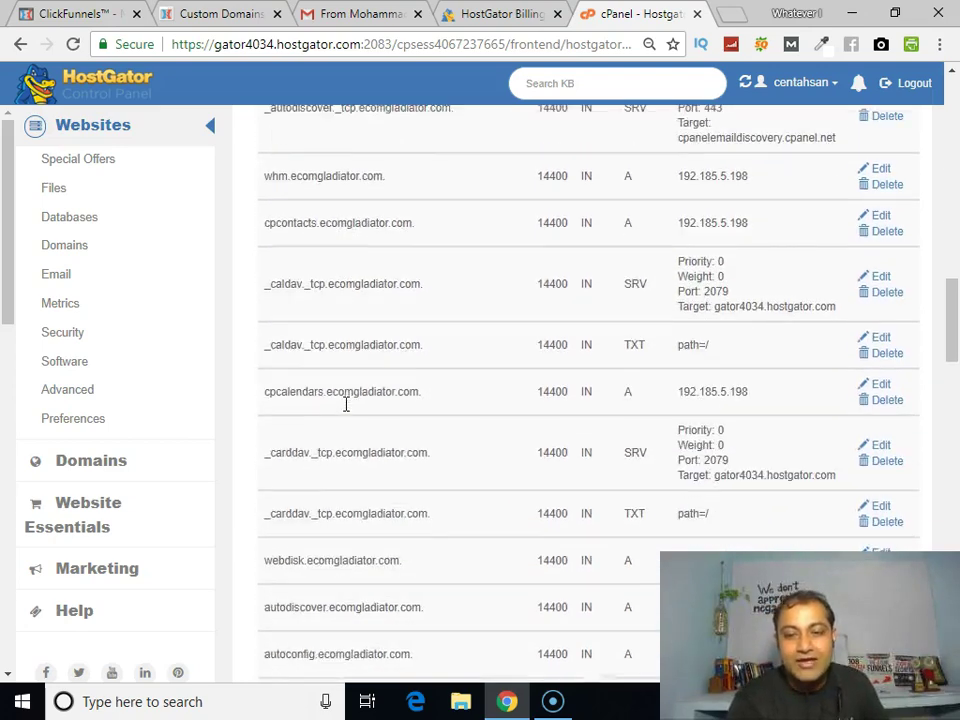
{"action": "scroll", "coordinate": [343, 410], "scroll_direction": "down", "scroll_amount": 10}
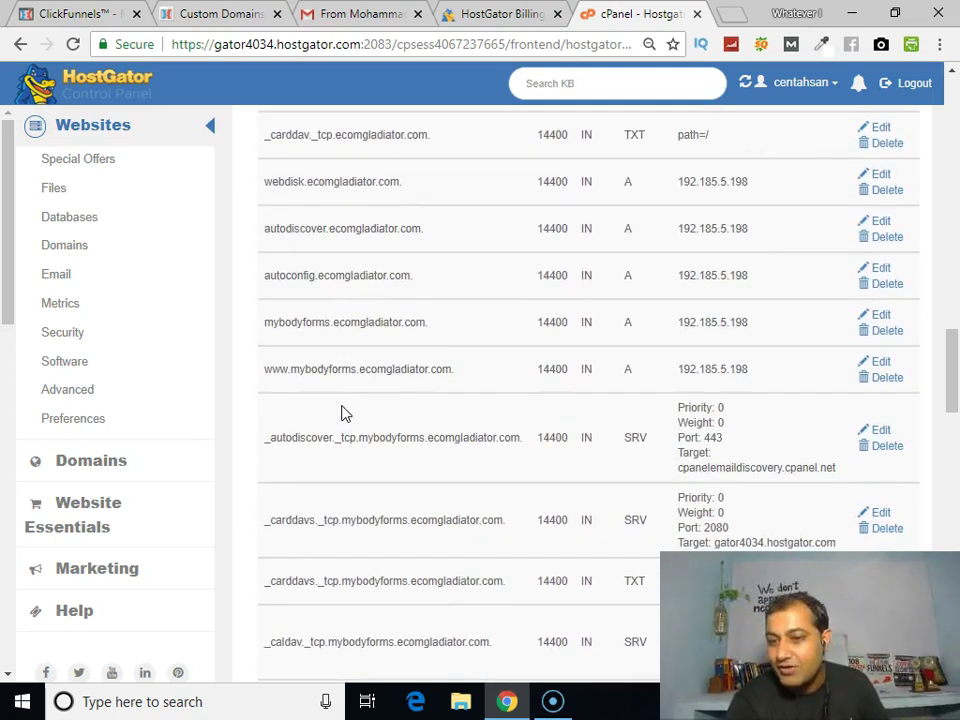
{"action": "scroll", "coordinate": [343, 410], "scroll_direction": "down", "scroll_amount": 2}
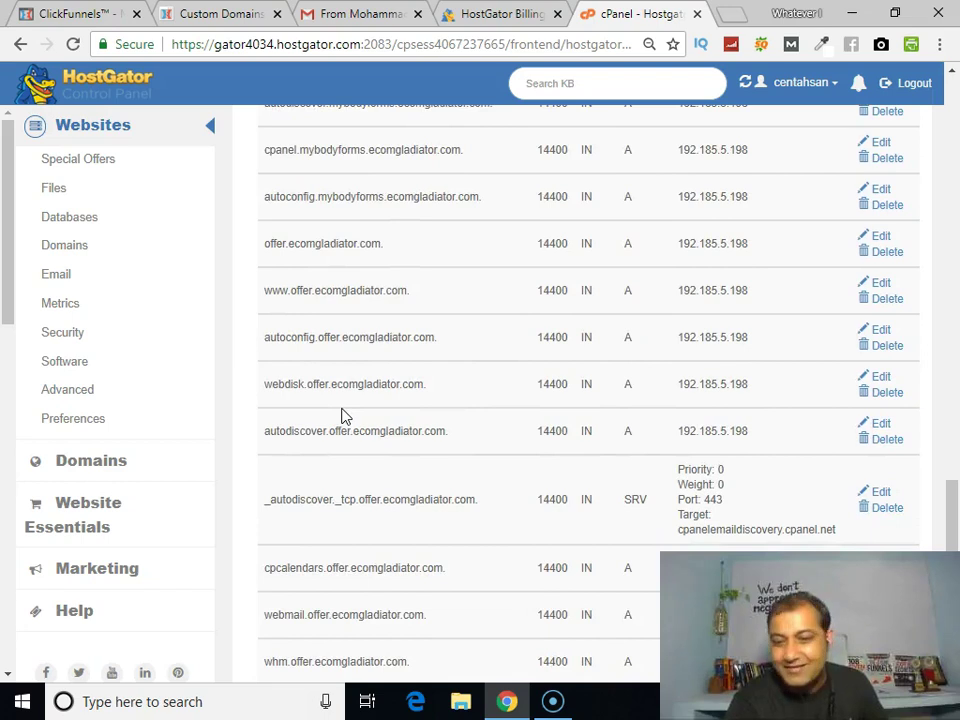
{"action": "scroll", "coordinate": [343, 416], "scroll_direction": "down", "scroll_amount": 1}
{"action": "scroll", "coordinate": [340, 418], "scroll_direction": "down", "scroll_amount": 8}
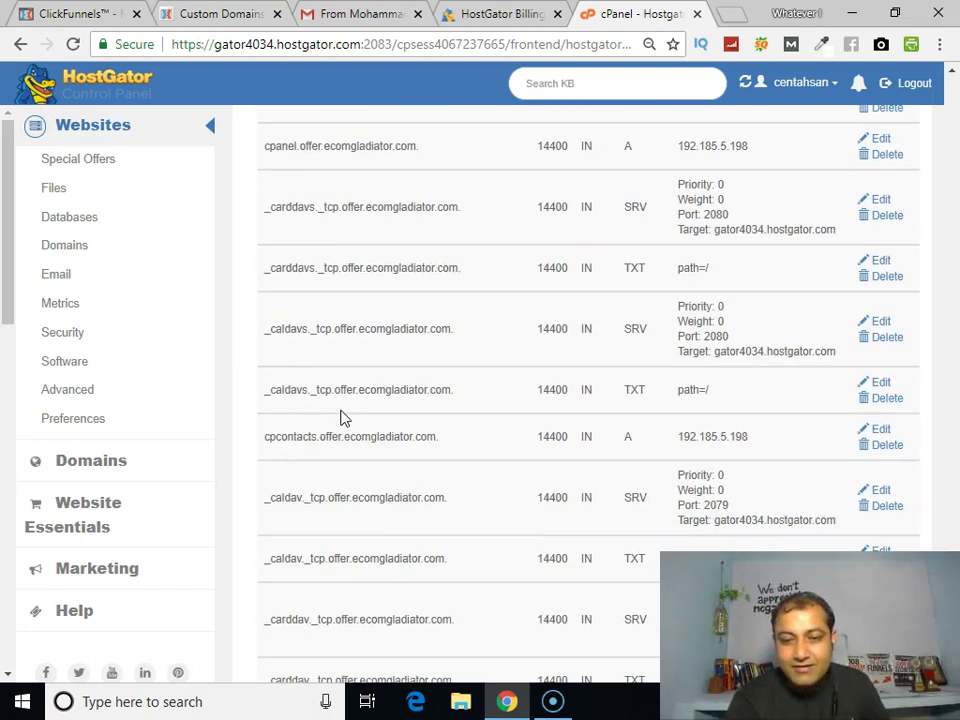
{"action": "scroll", "coordinate": [340, 418], "scroll_direction": "down", "scroll_amount": 1}
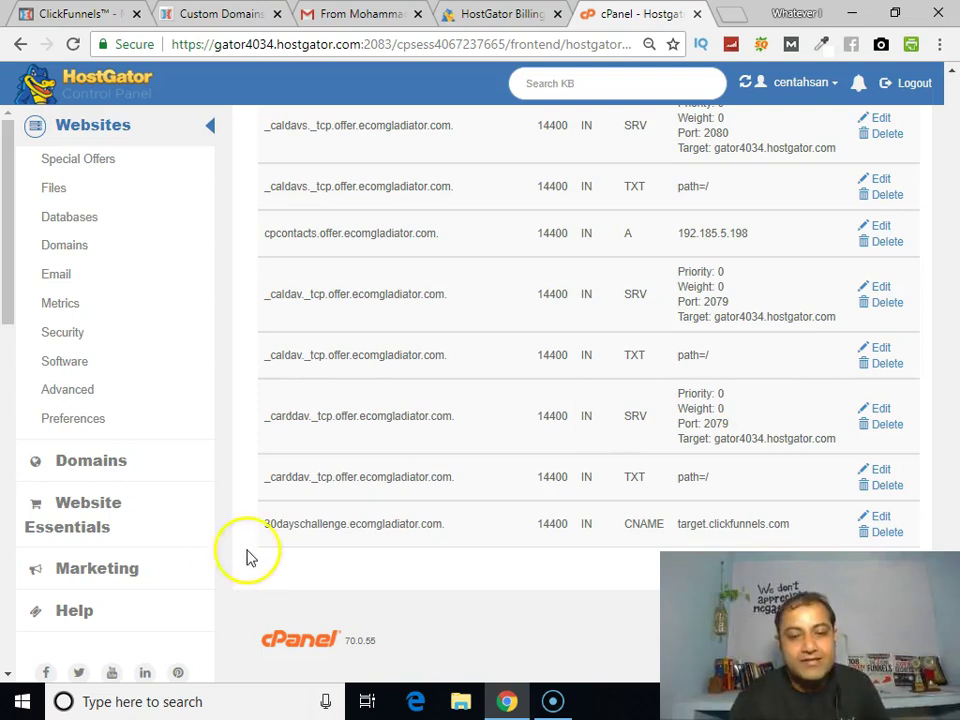
{"action": "mouse_move", "coordinate": [263, 524]}
{"action": "left_mouse_down"}
{"action": "mouse_move", "coordinate": [902, 531]}
{"action": "mouse_move", "coordinate": [208, 519]}
{"action": "mouse_move", "coordinate": [302, 527]}
{"action": "mouse_move", "coordinate": [264, 519]}
{"action": "left_mouse_up"}
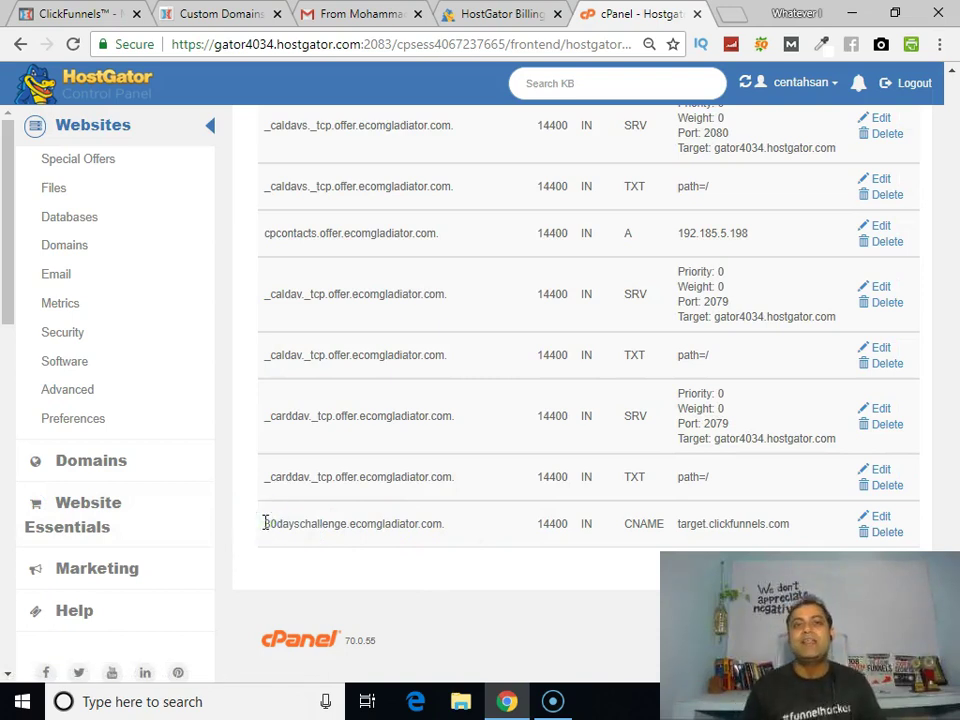
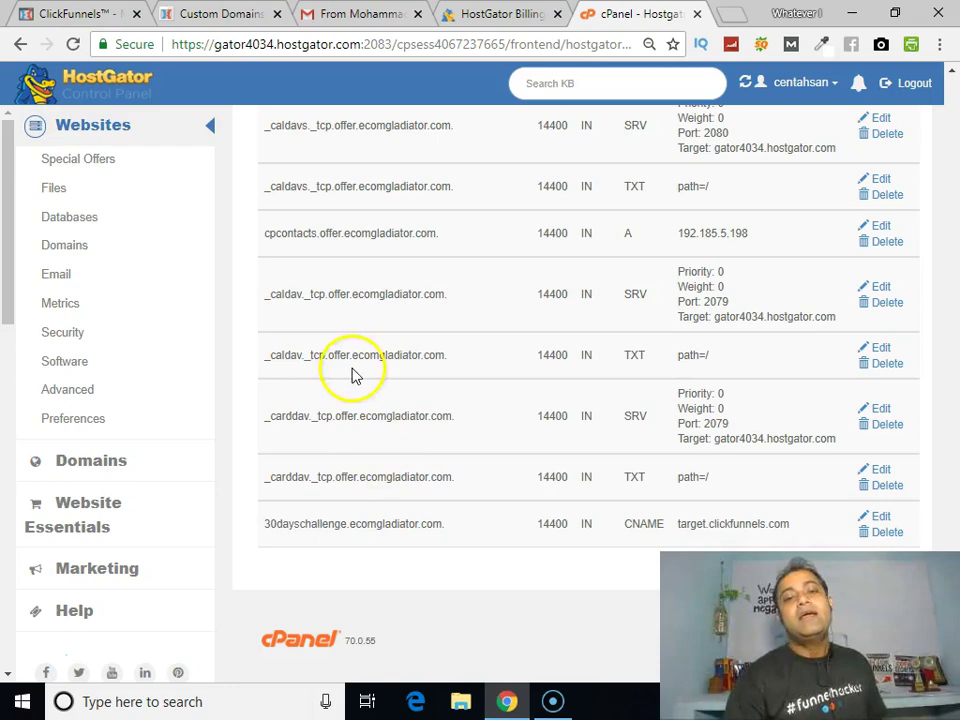
{"action": "scroll", "coordinate": [351, 375], "scroll_direction": "up", "scroll_amount": 15}
{"action": "scroll", "coordinate": [354, 376], "scroll_direction": "up", "scroll_amount": 10}
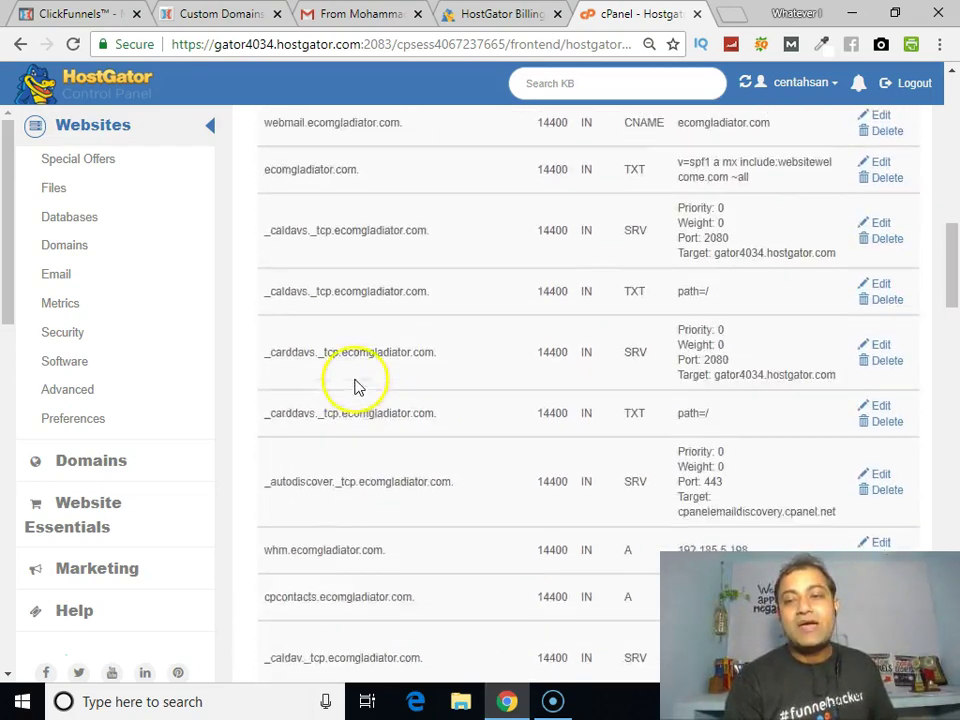
Step: Set the type of the blank record form to CNAME and go through its name and TTL fields
{"action": "scroll", "coordinate": [354, 380], "scroll_direction": "down", "scroll_amount": 3}
{"action": "scroll", "coordinate": [351, 218], "scroll_direction": "up", "scroll_amount": 1}
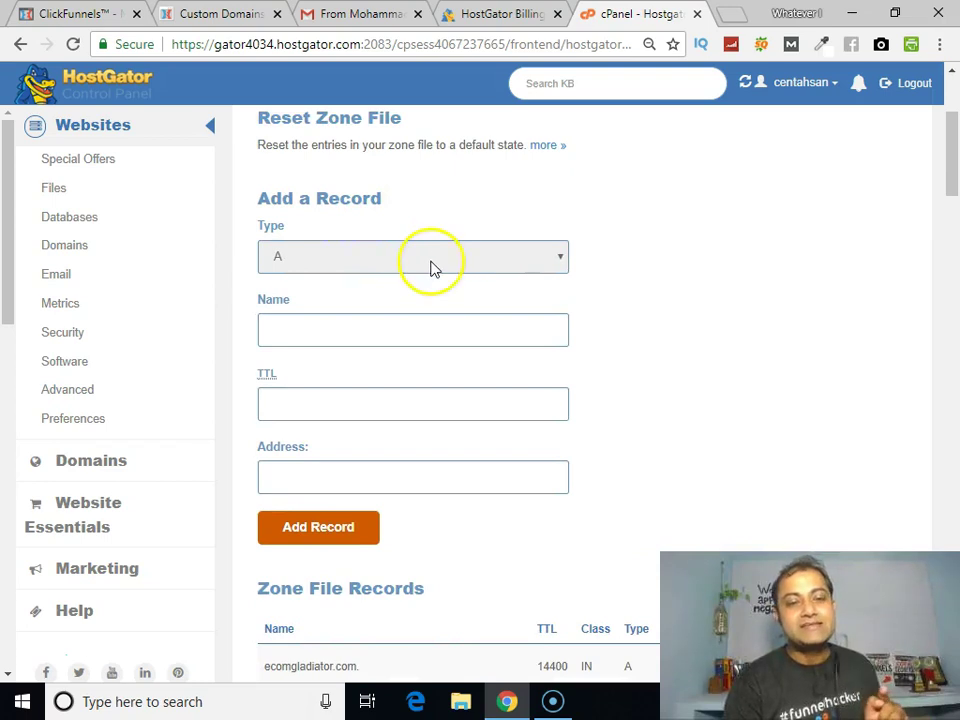
{"action": "left_click", "coordinate": [431, 266]}
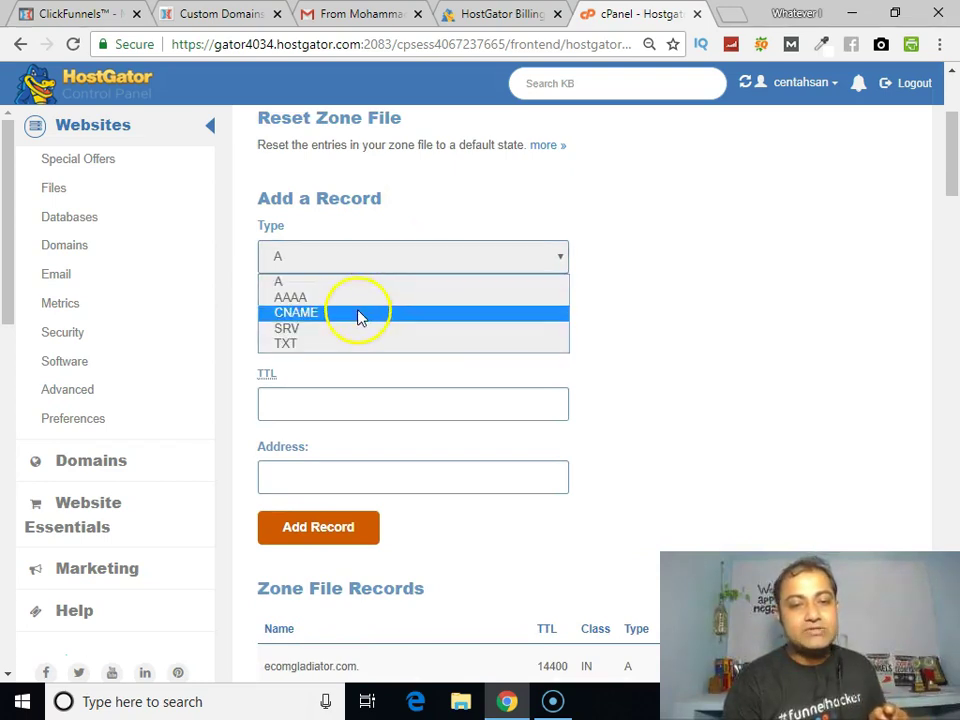
{"action": "left_click", "coordinate": [358, 313]}
{"action": "left_click", "coordinate": [356, 329]}
{"action": "left_click", "coordinate": [341, 404]}
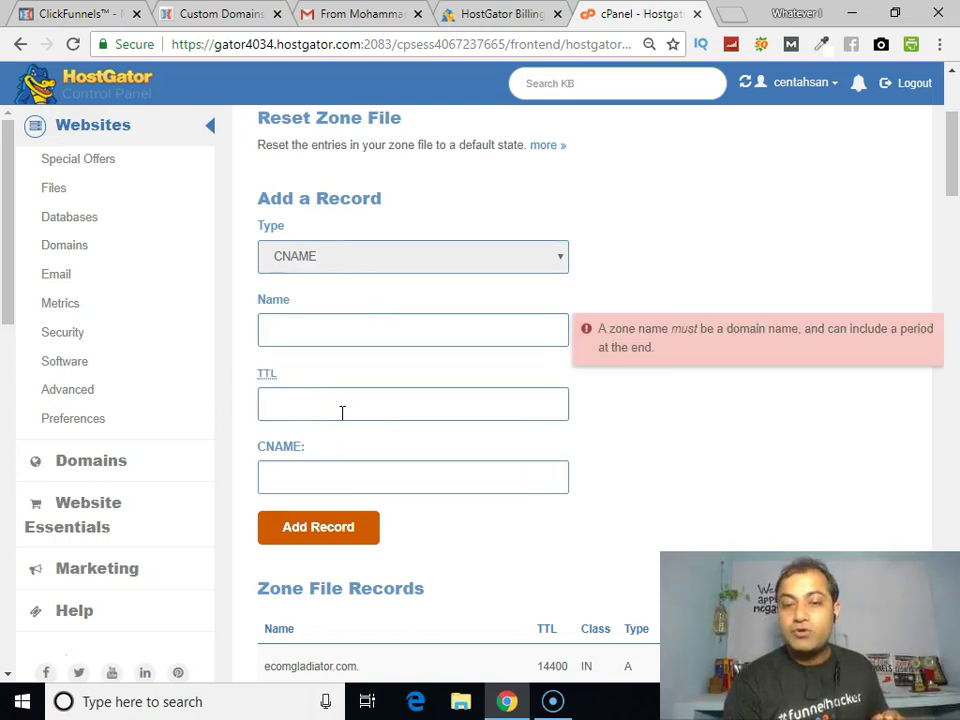
Step: Examine the TTL of the ecomgladiator.com A record and the blank form's CNAME field
{"action": "scroll", "coordinate": [341, 412], "scroll_direction": "down", "scroll_amount": 2}
{"action": "left_click_drag", "start_coordinate": [575, 485], "coordinate": [535, 484]}
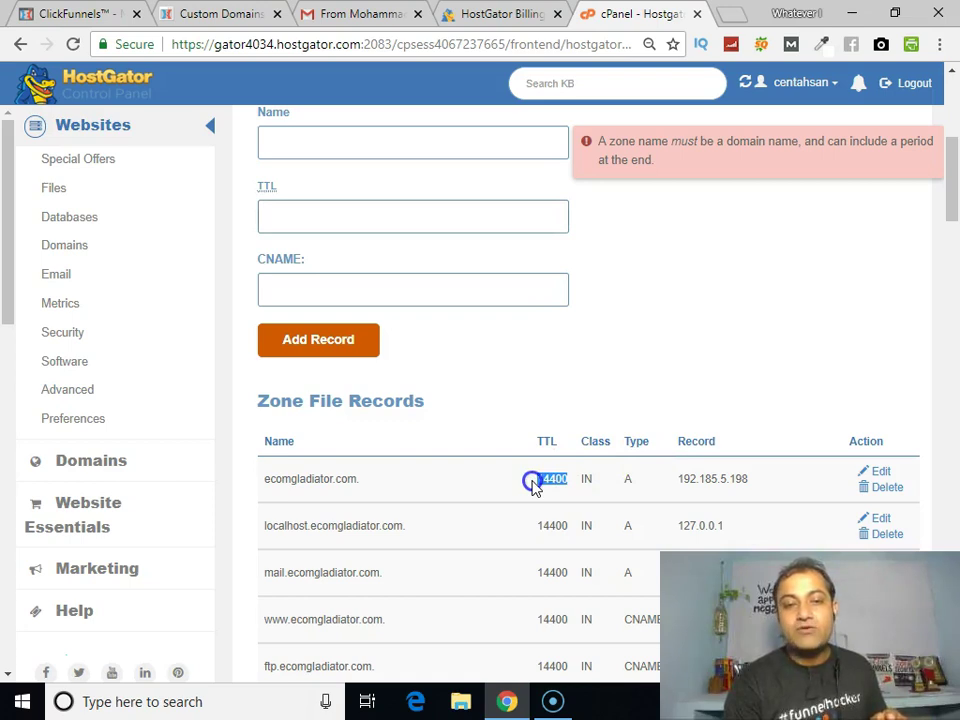
{"action": "left_click", "coordinate": [491, 292]}
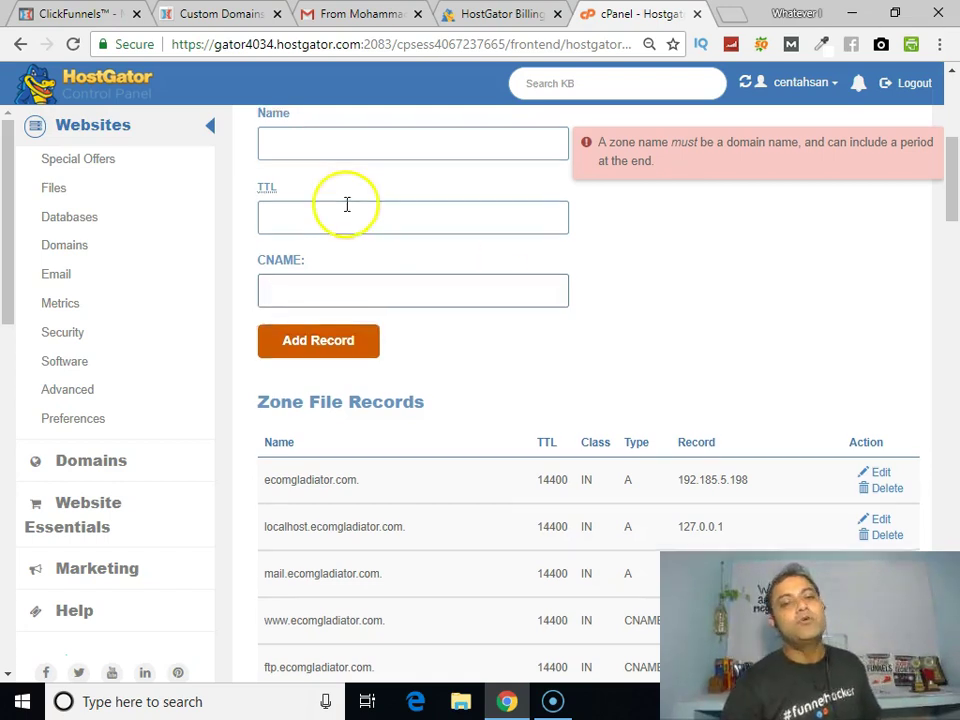
Step: Check the 30dayschallenge CNAME entry at the end of the zone file records, and return to the record form
{"action": "scroll", "coordinate": [340, 220], "scroll_direction": "up", "scroll_amount": 2}
{"action": "scroll", "coordinate": [365, 320], "scroll_direction": "up", "scroll_amount": 1}
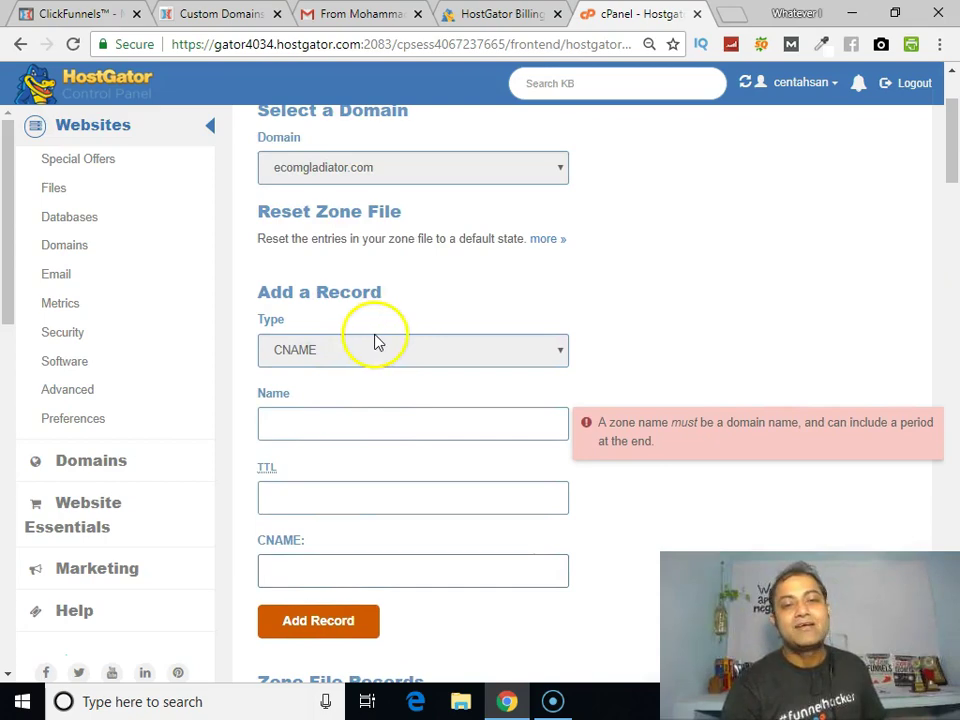
{"action": "scroll", "coordinate": [407, 265], "scroll_direction": "down", "scroll_amount": 20}
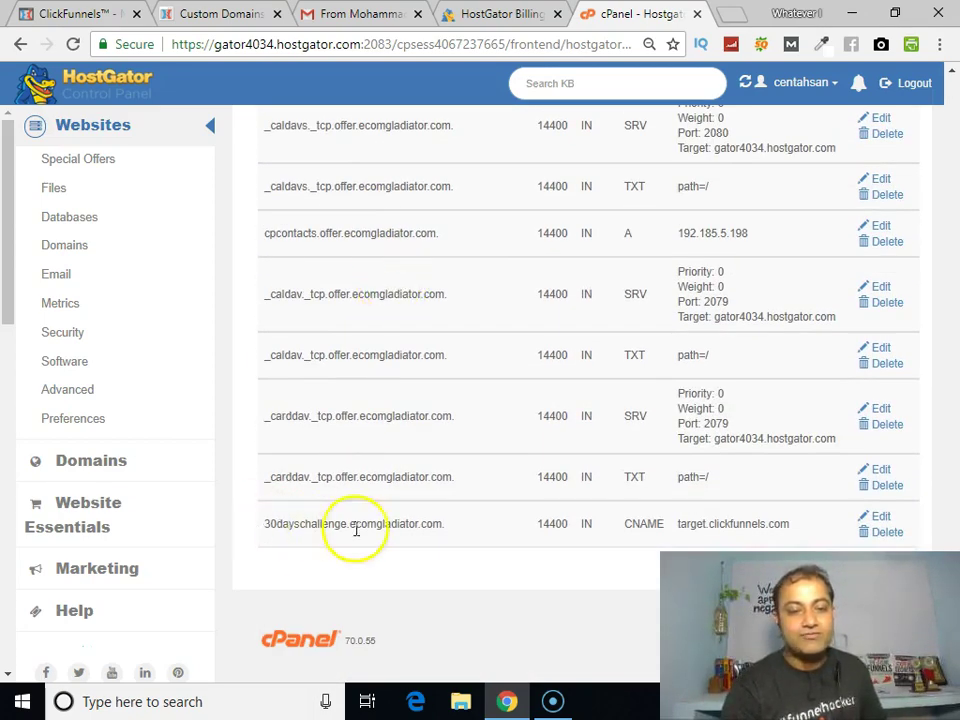
{"action": "scroll", "coordinate": [394, 456], "scroll_direction": "up", "scroll_amount": 5}
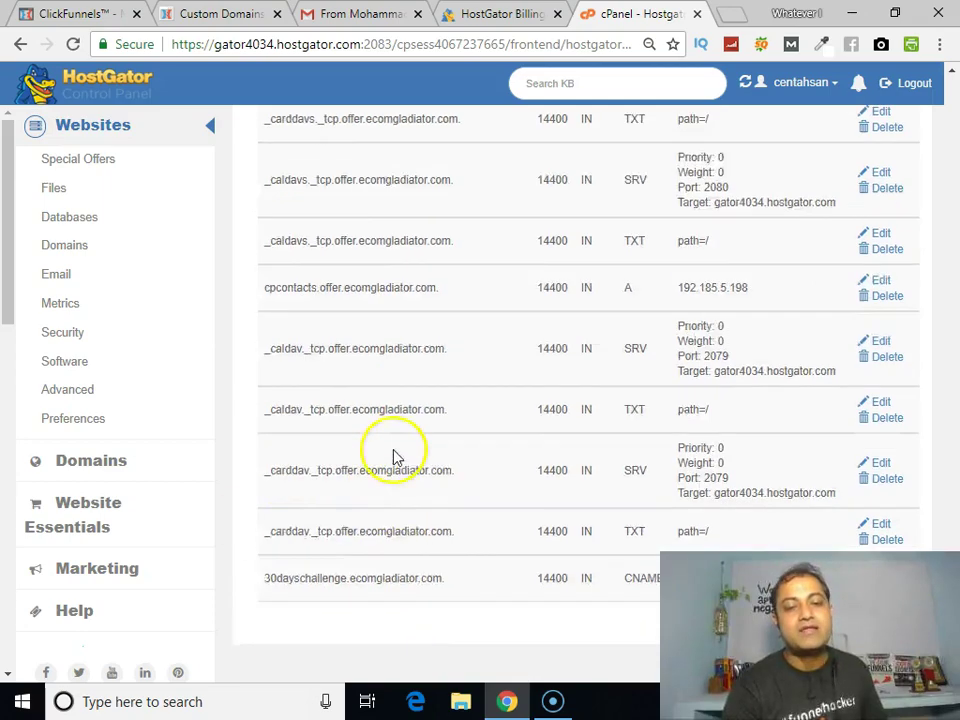
{"action": "scroll", "coordinate": [397, 418], "scroll_direction": "up", "scroll_amount": 20}
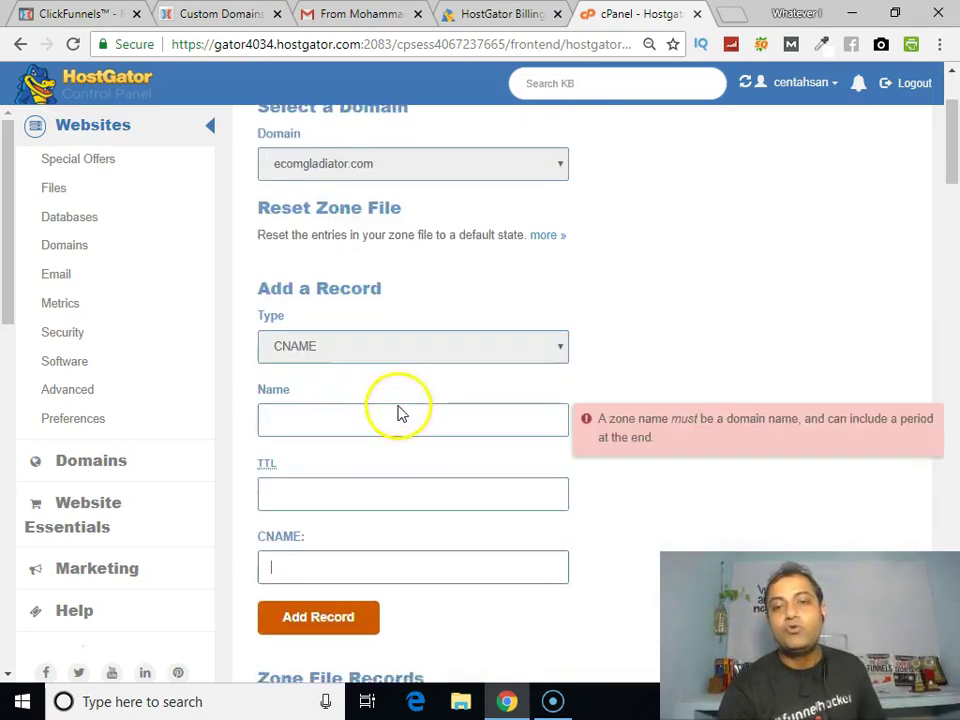
{"action": "scroll", "coordinate": [397, 414], "scroll_direction": "down", "scroll_amount": 2}
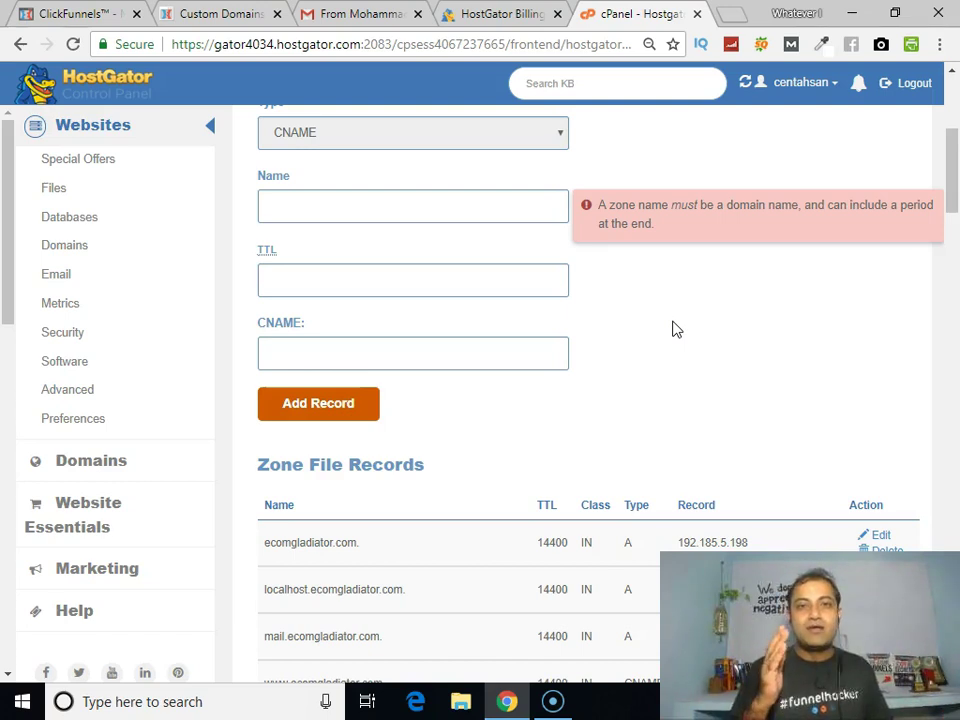
{"action": "scroll", "coordinate": [386, 294], "scroll_direction": "up", "scroll_amount": 1}
{"action": "scroll", "coordinate": [300, 420], "scroll_direction": "down", "scroll_amount": 1}
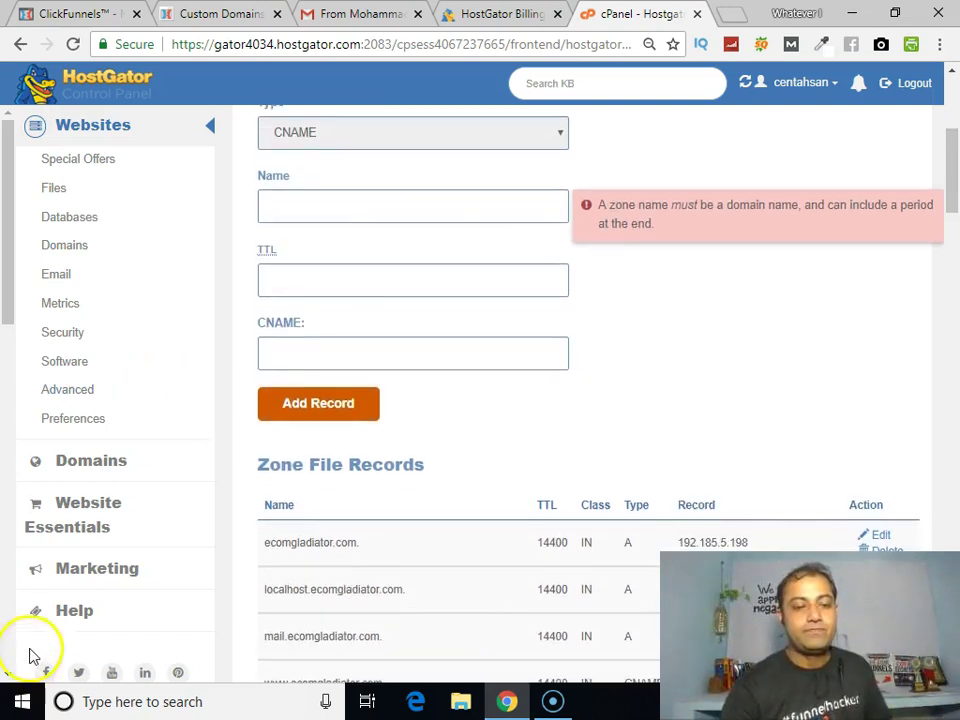